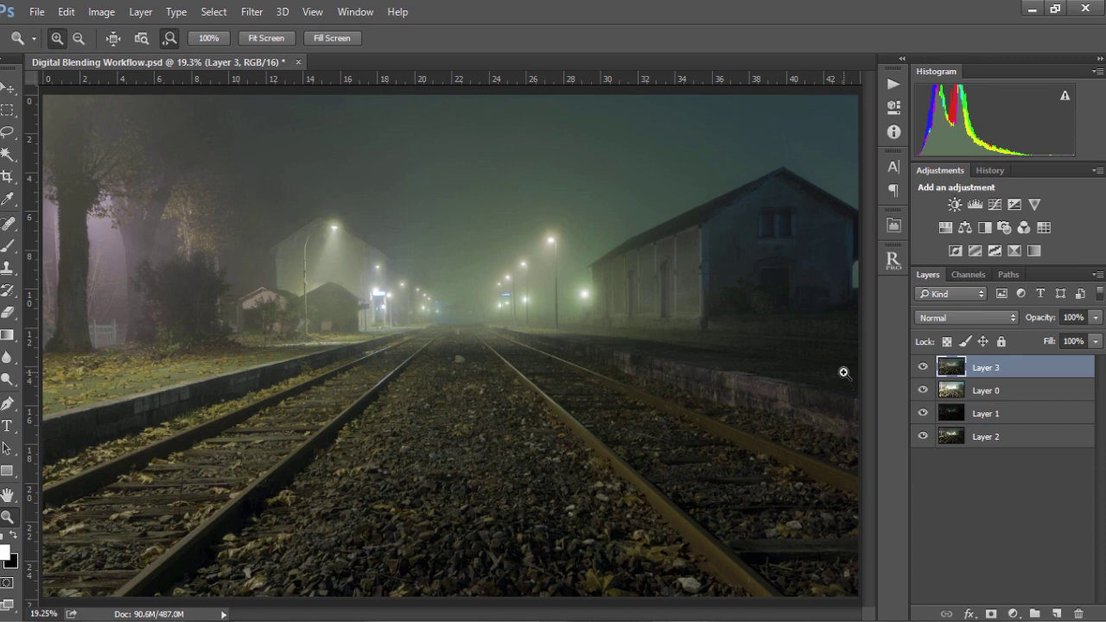
# Hide Layer 3, Layer 0 and Layer 1, leaving only the Layer 2 exposure visible.
pyautogui.click(921, 367)
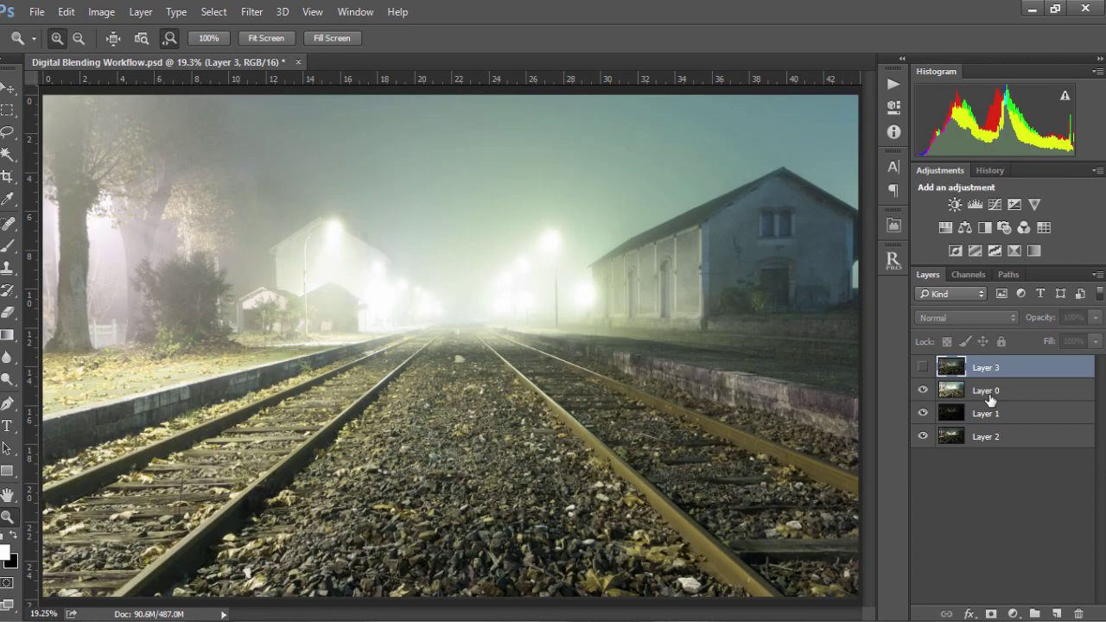
pyautogui.click(989, 398)
pyautogui.click(921, 390)
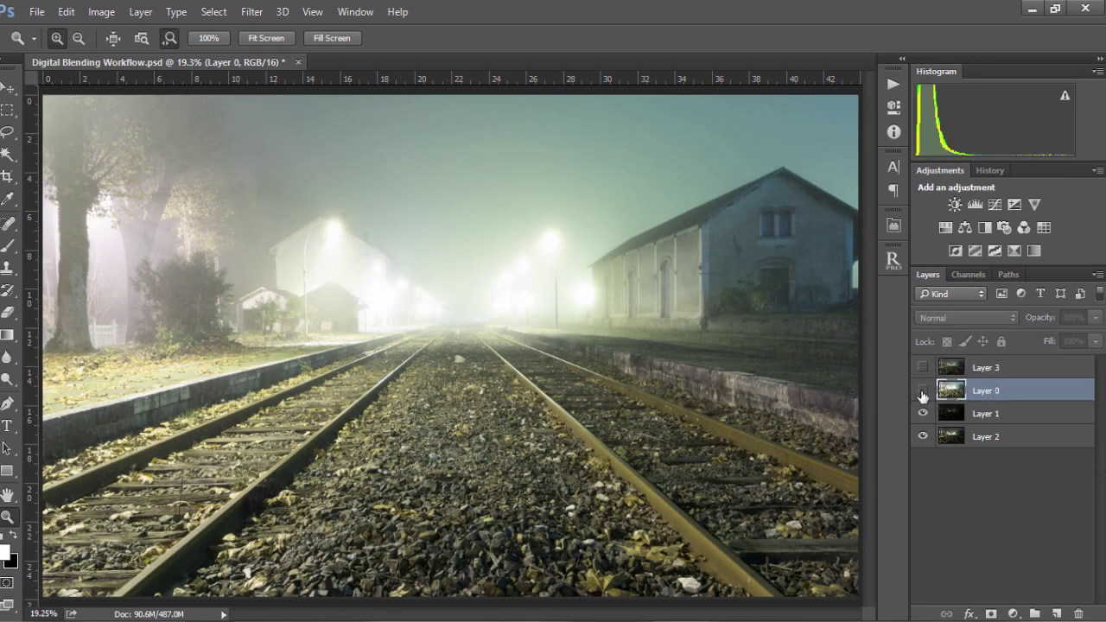
pyautogui.click(967, 416)
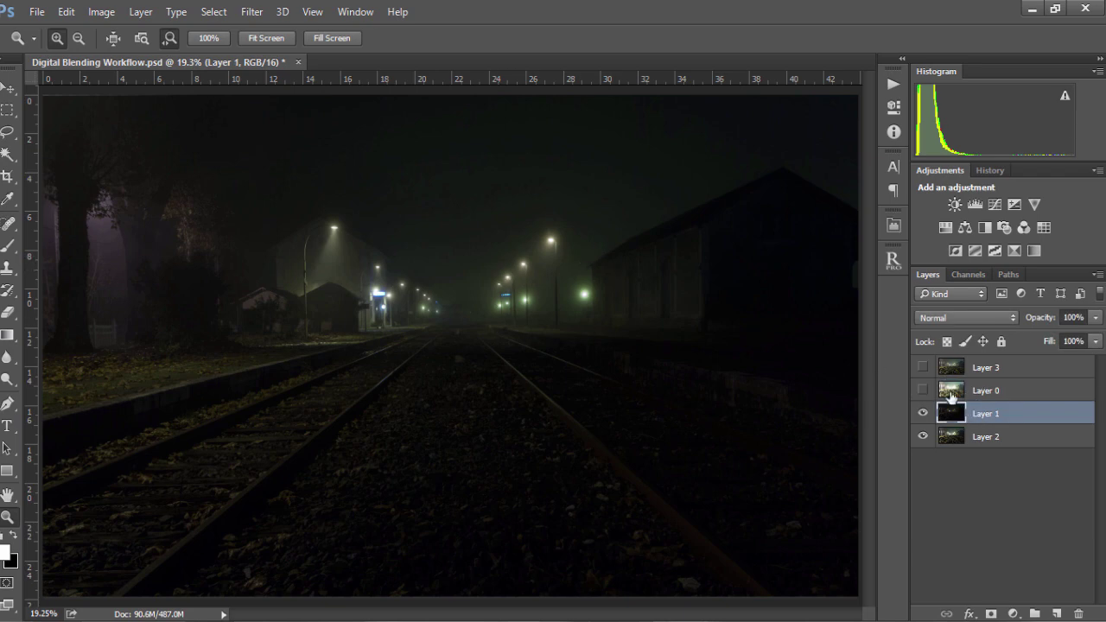
pyautogui.click(922, 413)
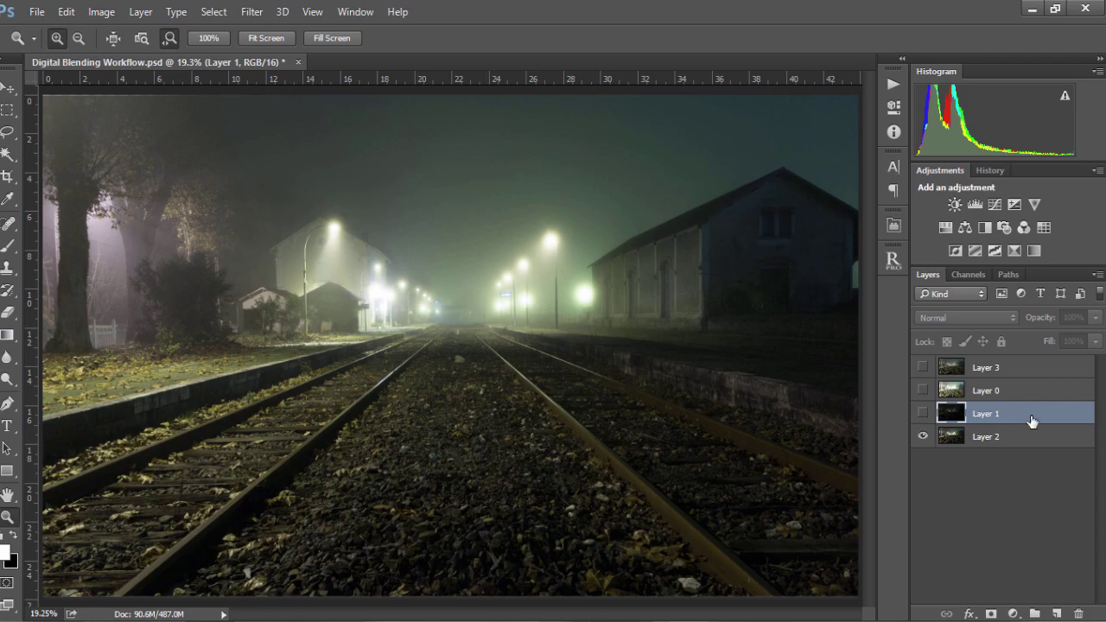
# Give Layer 1 a Raya Pro Dark1 luminosity mask, show it, and lower its opacity to about 64%.
pyautogui.click(898, 260)
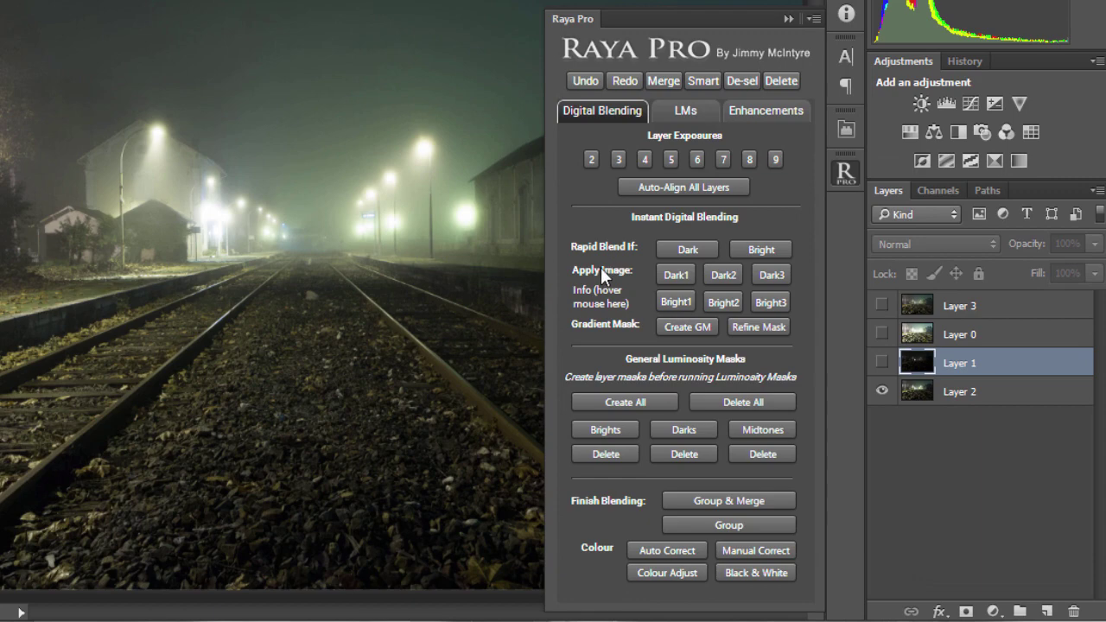
pyautogui.click(666, 274)
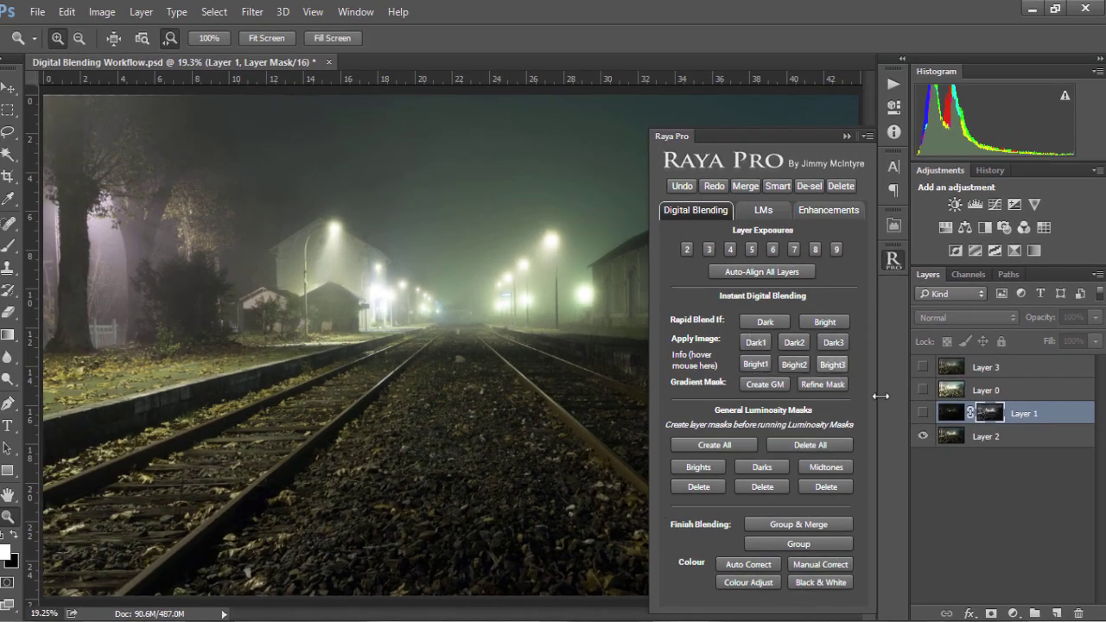
pyautogui.click(921, 413)
pyautogui.click(949, 415)
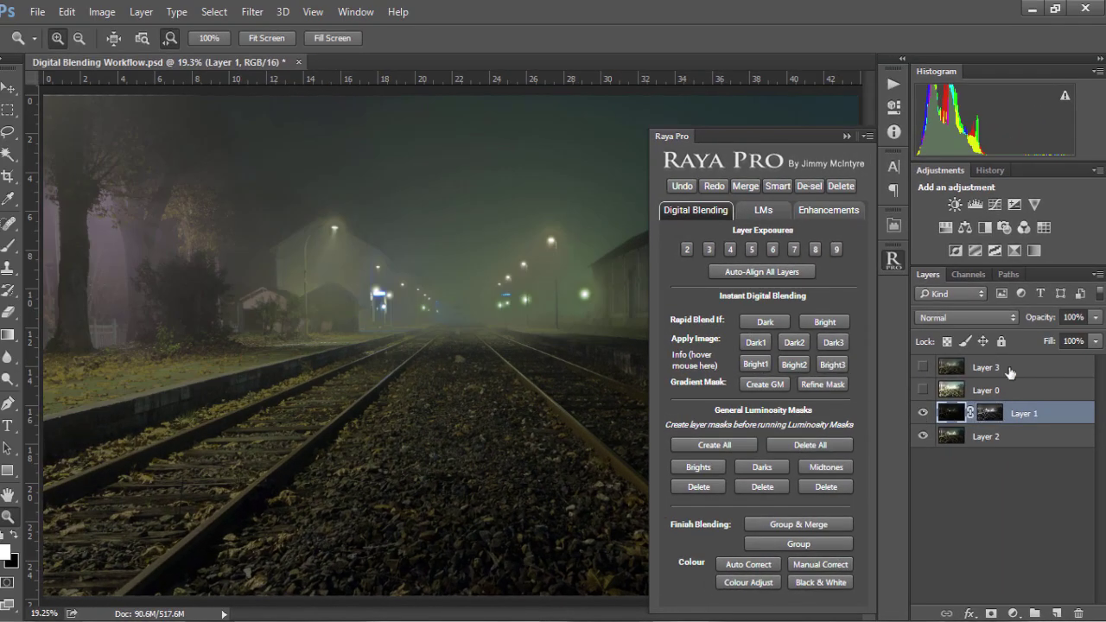
pyautogui.moveTo(1053, 322); pyautogui.dragTo(1020, 319)
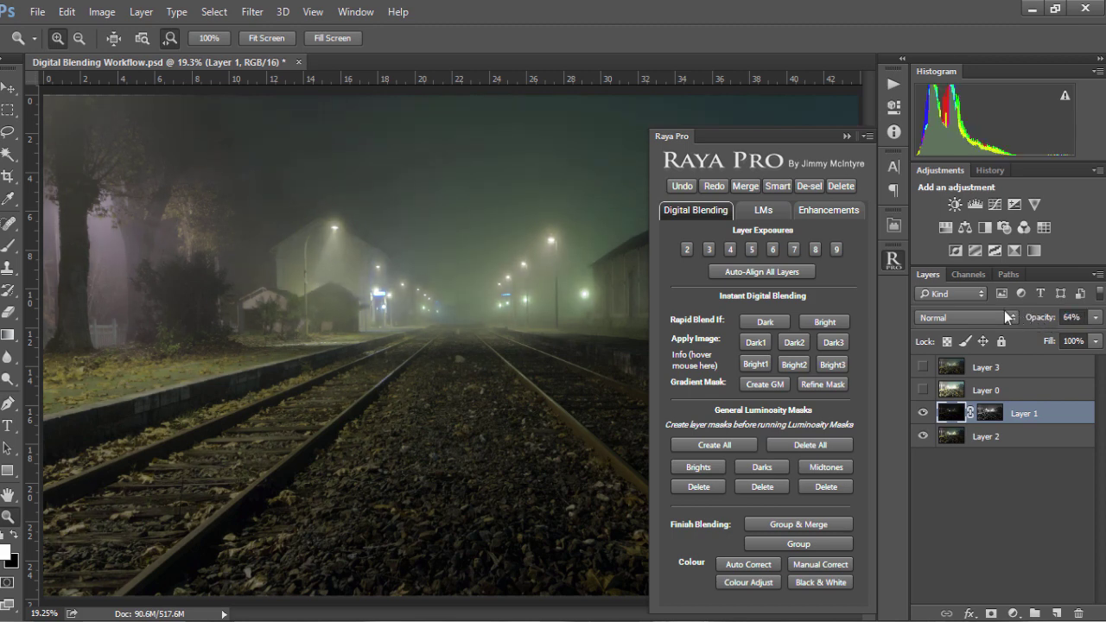
# Show Layer 0, blend it with Raya Pro Bright, and lower its opacity to 34%.
pyautogui.click(922, 391)
pyautogui.click(993, 390)
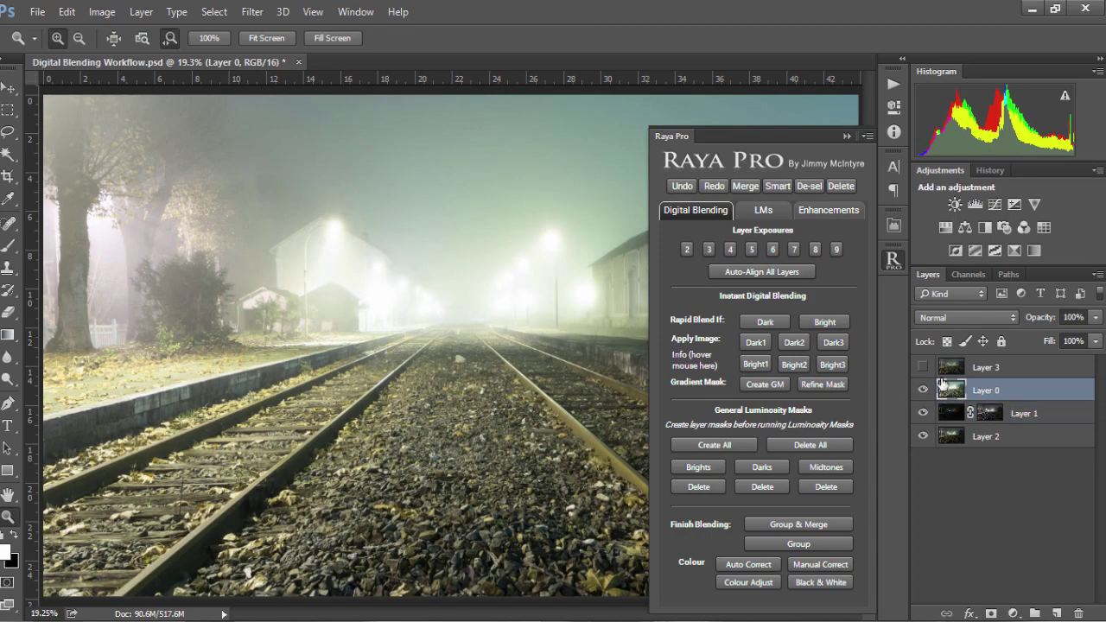
pyautogui.click(845, 137)
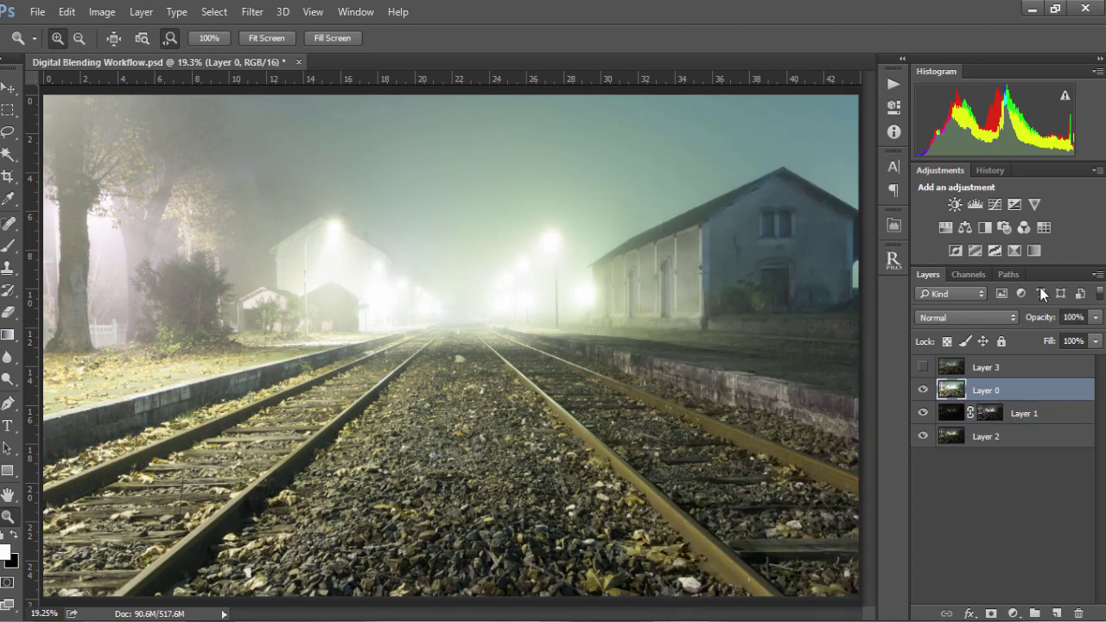
pyautogui.click(895, 259)
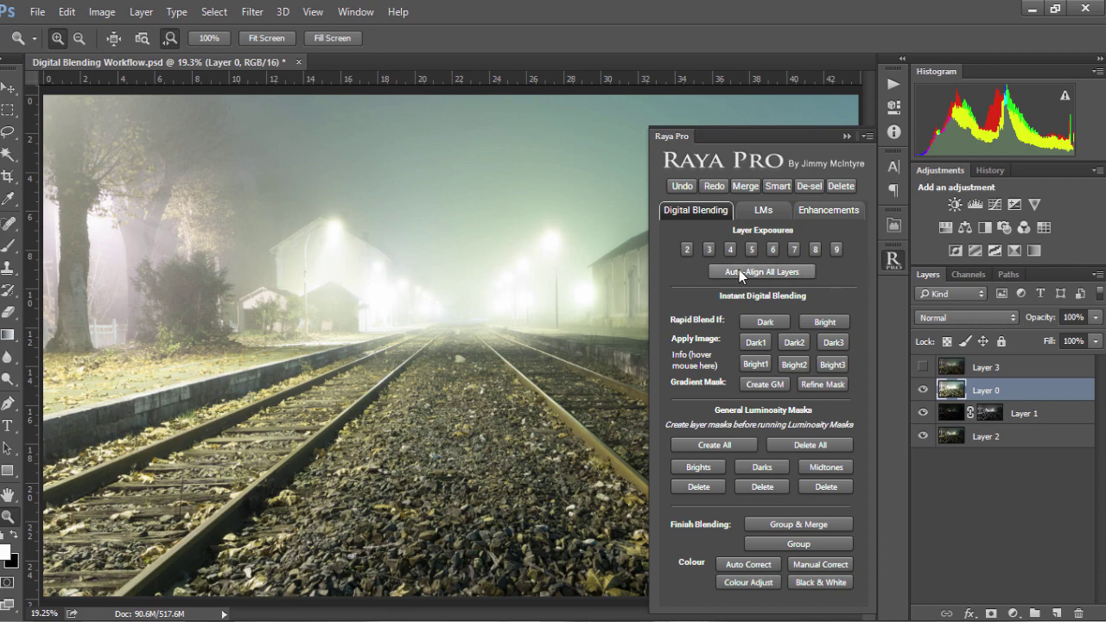
pyautogui.click(825, 322)
pyautogui.moveTo(1040, 317); pyautogui.dragTo(990, 320)
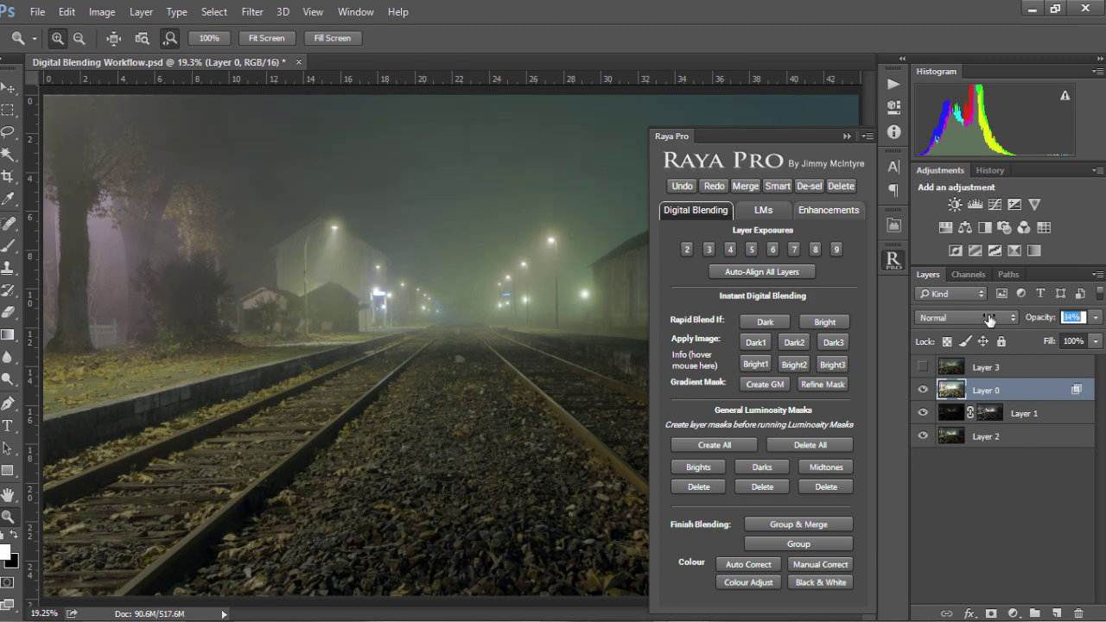
# Group Layer 0 and Layer 1 into Group 1, toggling its visibility to compare before and after.
pyautogui.click(923, 390)
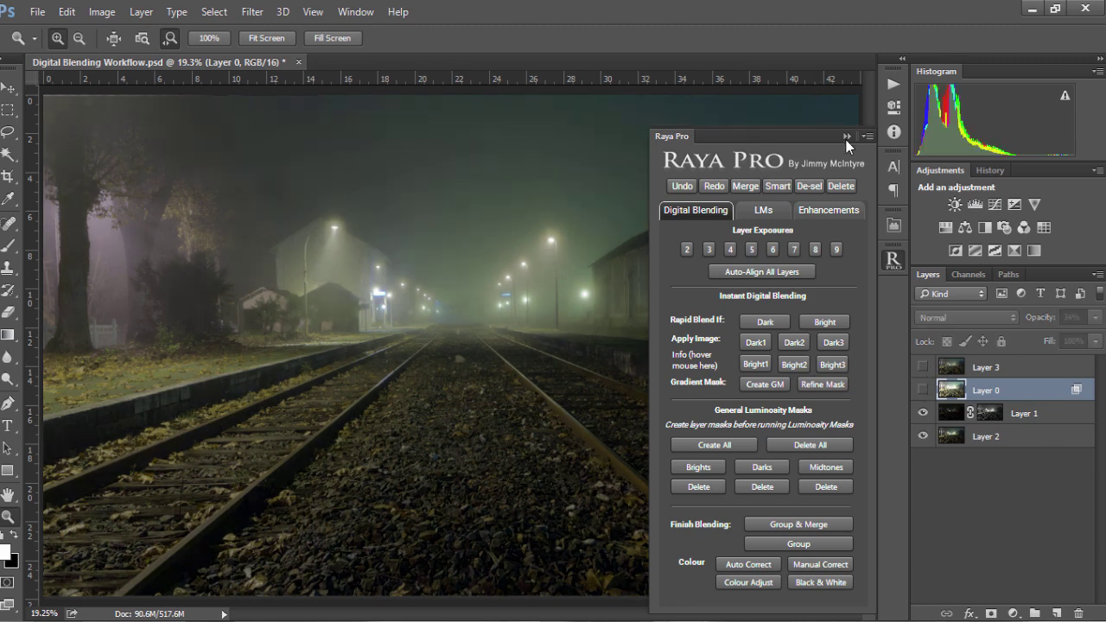
pyautogui.click(846, 136)
pyautogui.click(923, 390)
pyautogui.keyDown('shift'); pyautogui.click(1042, 422); pyautogui.keyUp('shift')
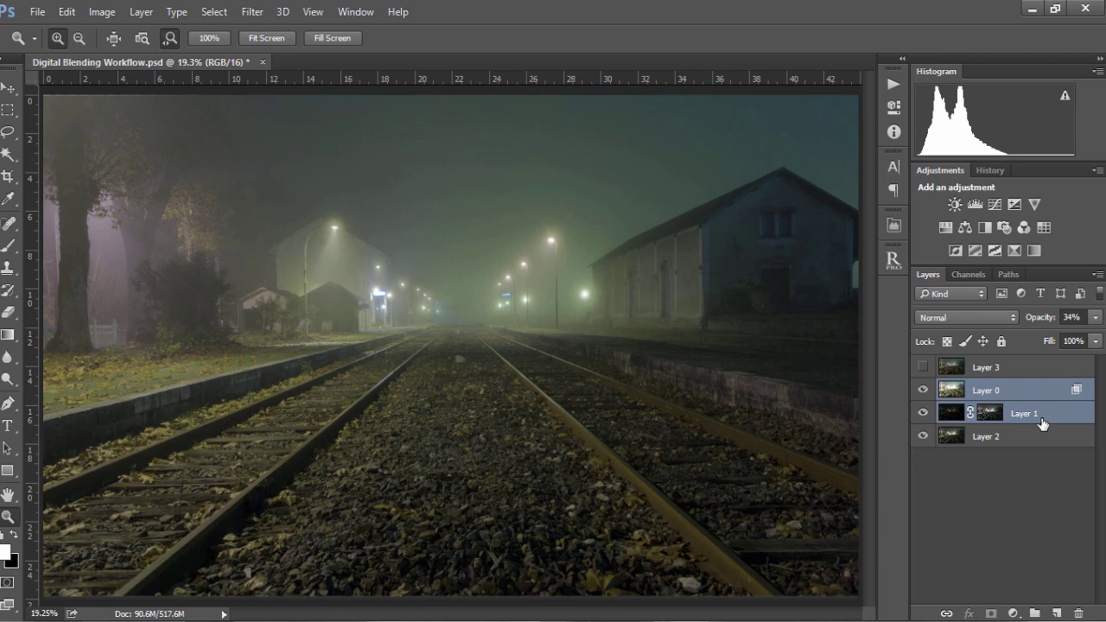
pyautogui.hotkey('ctrl', 'g')
pyautogui.click(922, 389)
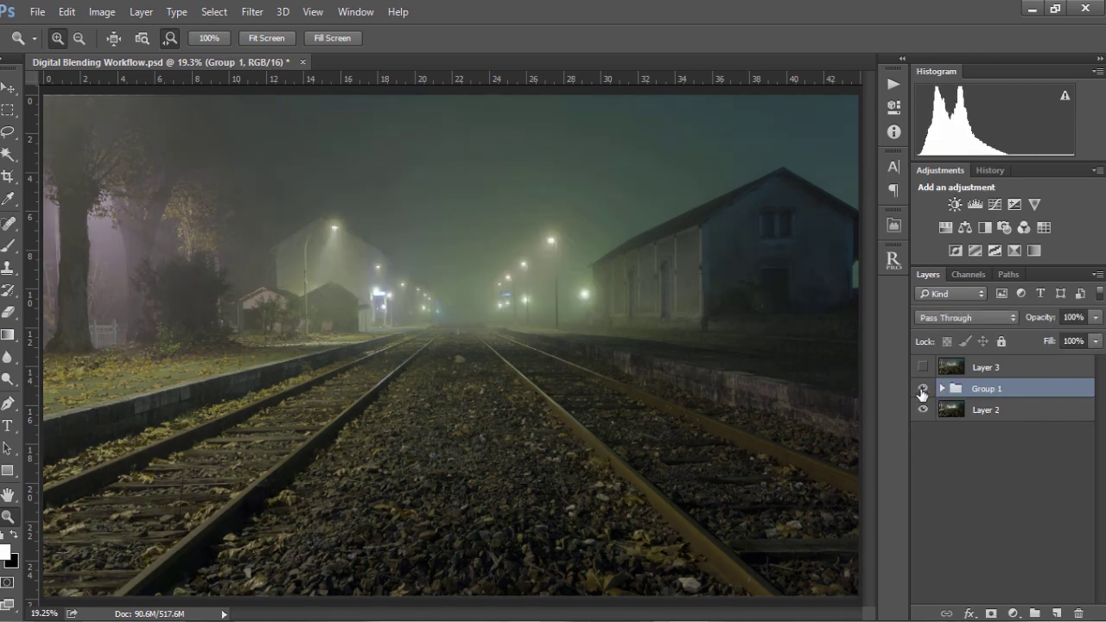
pyautogui.click(922, 389)
pyautogui.click(923, 389)
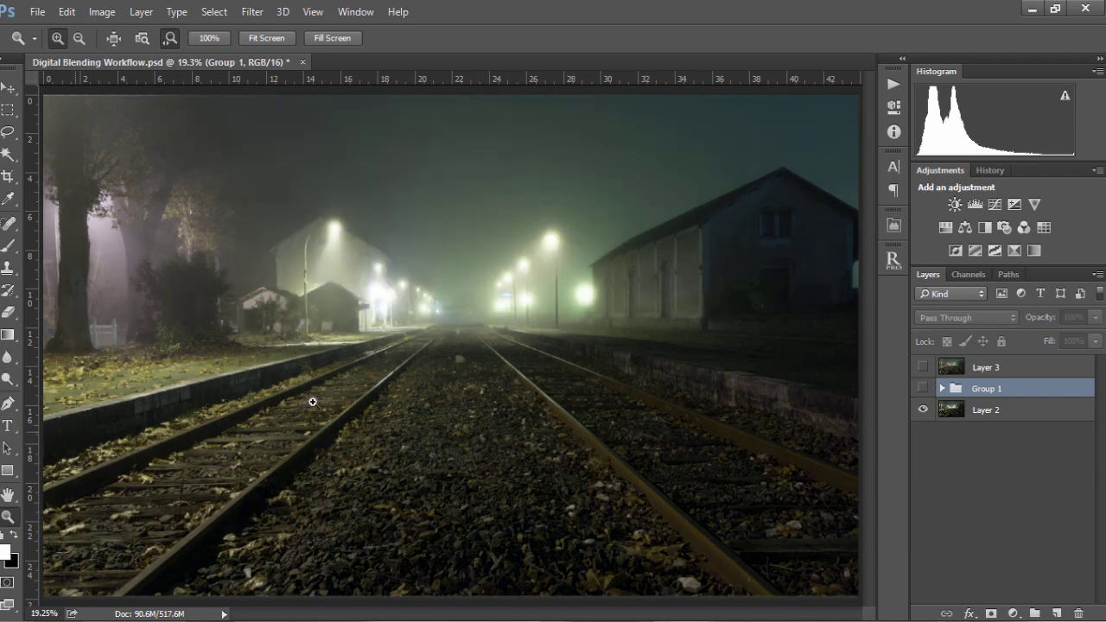
pyautogui.click(922, 388)
# Add a Curves adjustment above Layer 3 with its midpoint raised to brighten the image.
pyautogui.press('b')
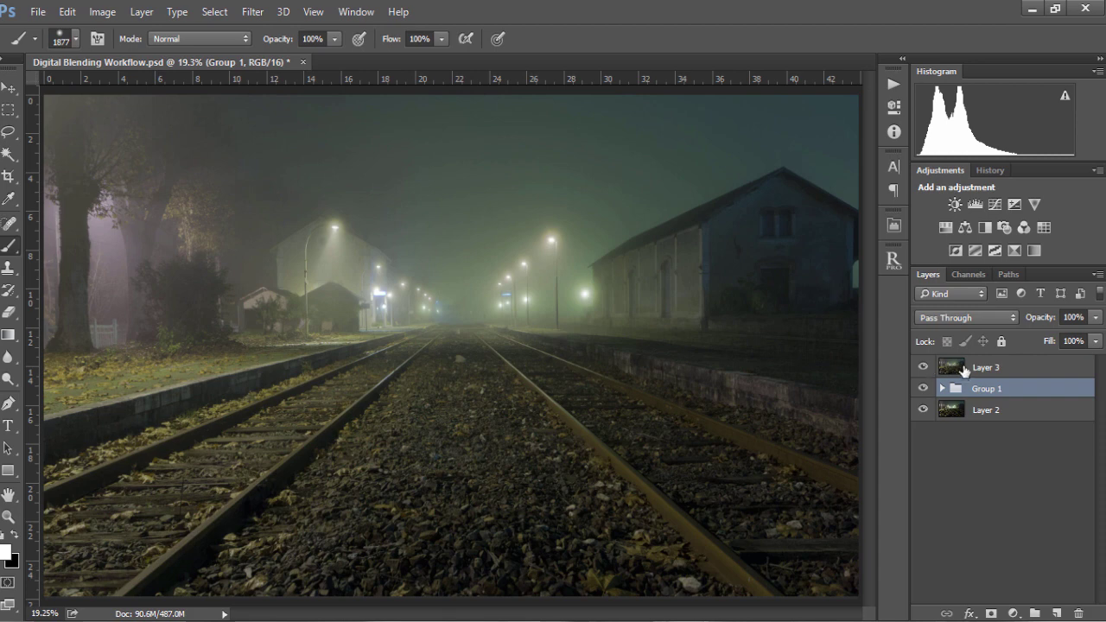
pyautogui.click(963, 371)
pyautogui.click(994, 204)
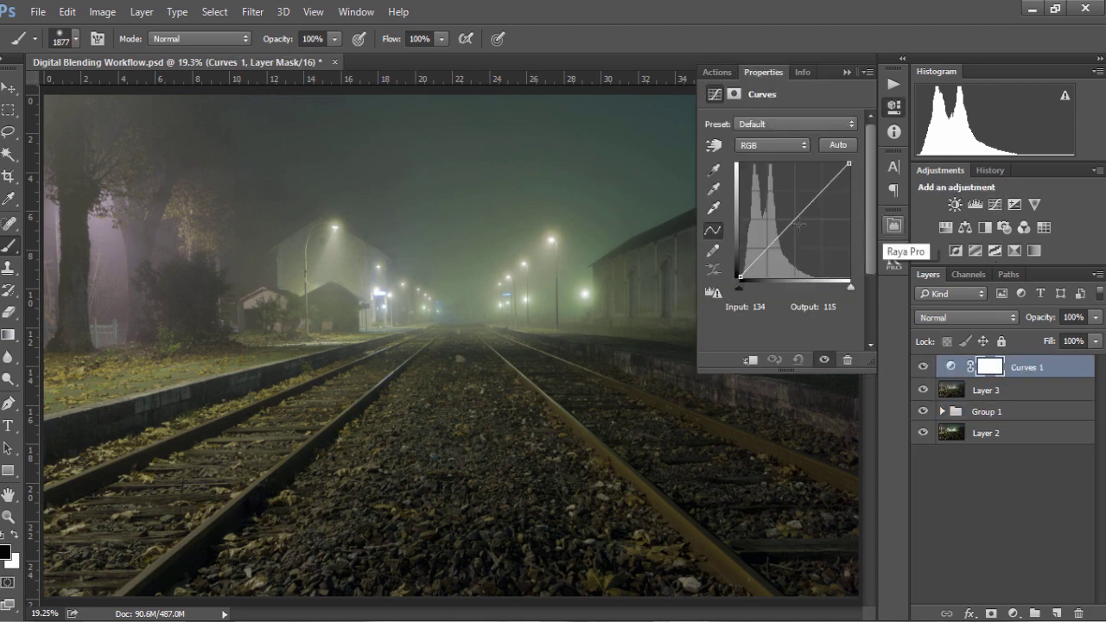
pyautogui.moveTo(794, 215); pyautogui.dragTo(793, 212)
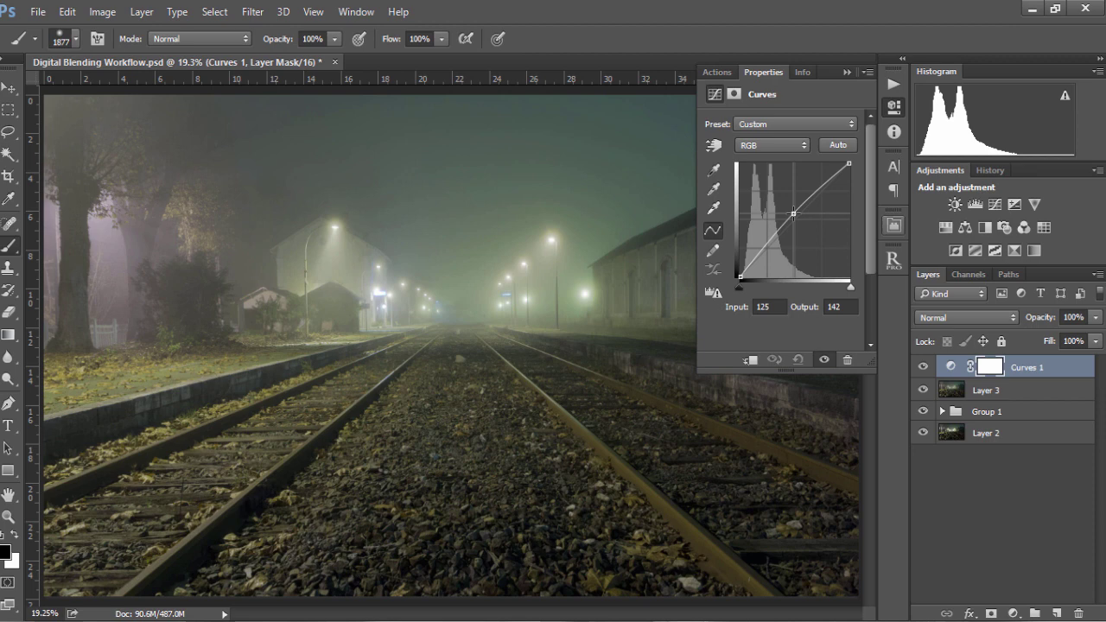
pyautogui.click(846, 73)
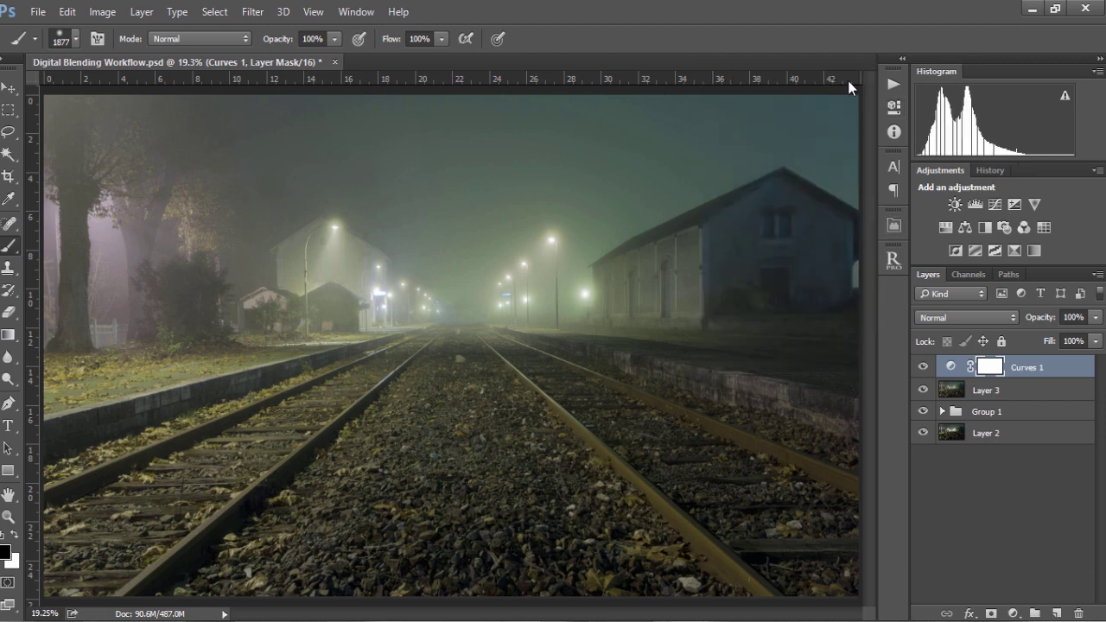
# Invert the Curves 1 mask to black and paint white back in around the central vanishing point.
pyautogui.hotkey('ctrl', 'i')
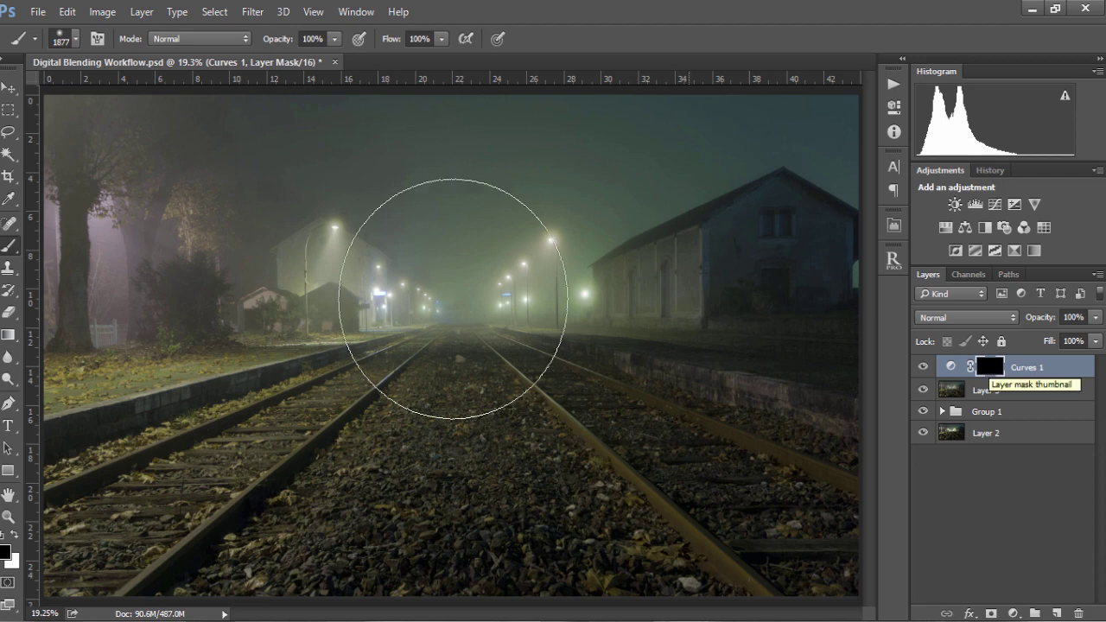
pyautogui.click(16, 536)
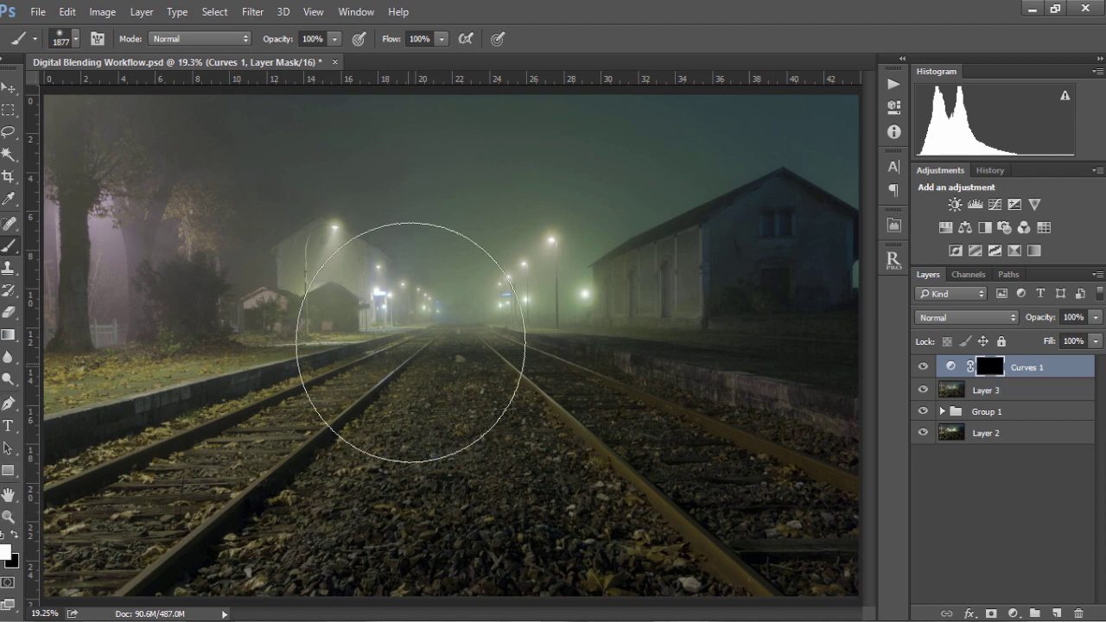
pyautogui.moveTo(346, 309)
pyautogui.mouseDown()
pyautogui.moveTo(587, 320)
pyautogui.moveTo(462, 337)
pyautogui.moveTo(394, 324)
pyautogui.moveTo(370, 302)
pyautogui.moveTo(327, 330)
pyautogui.mouseUp()
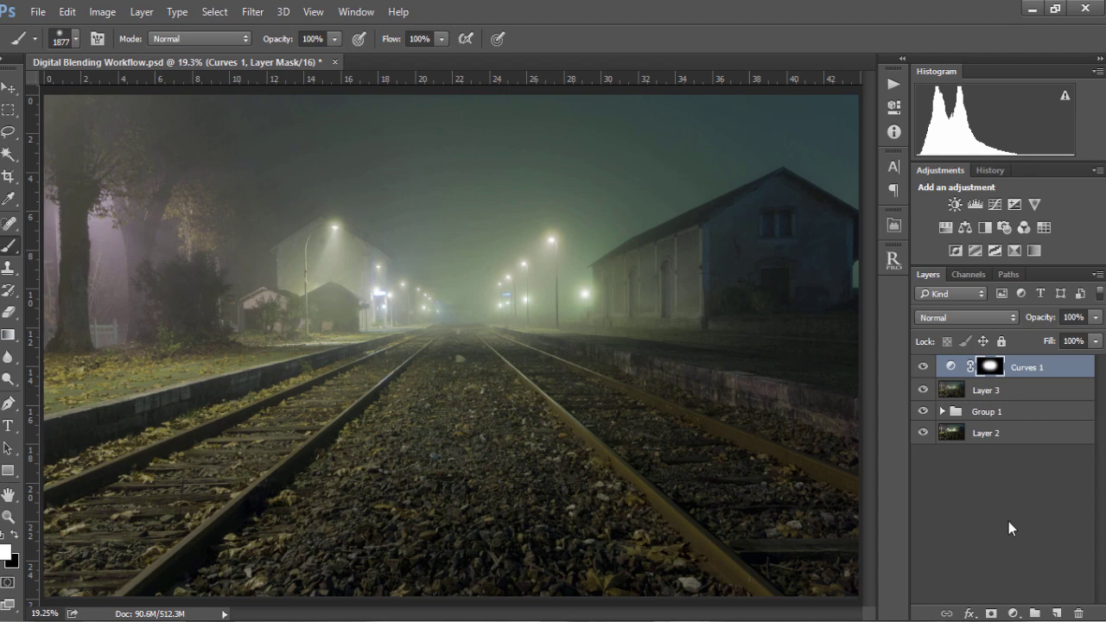
# Duplicate Curves 1 as Curves 1 copy and invert the copy's mask to target the edges.
pyautogui.hotkey('ctrl', 'j')
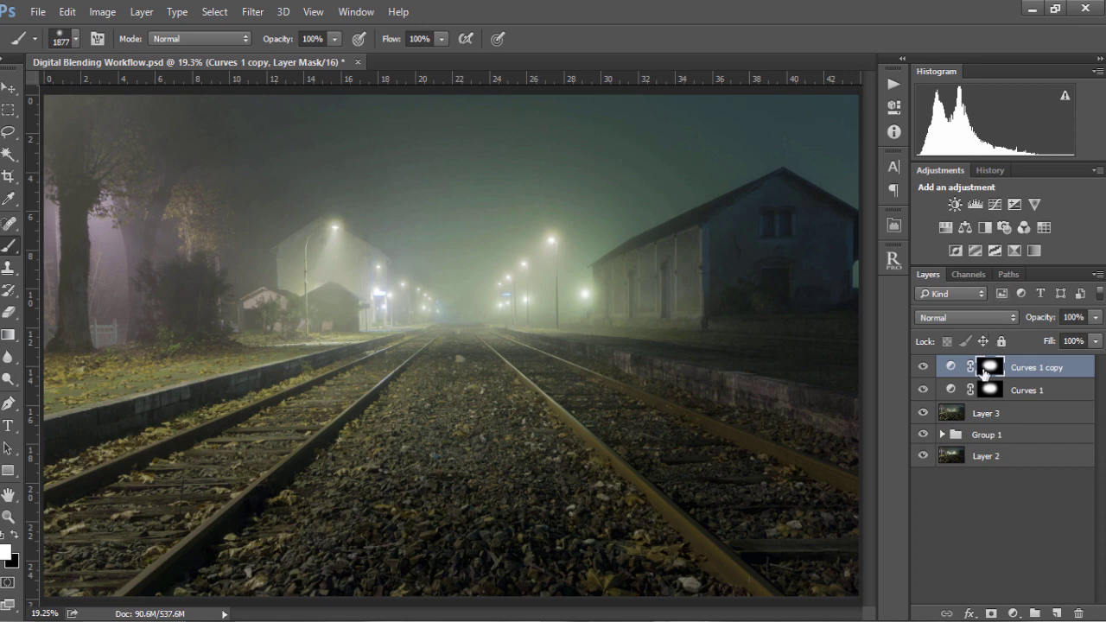
pyautogui.hotkey('ctrl', 'i')
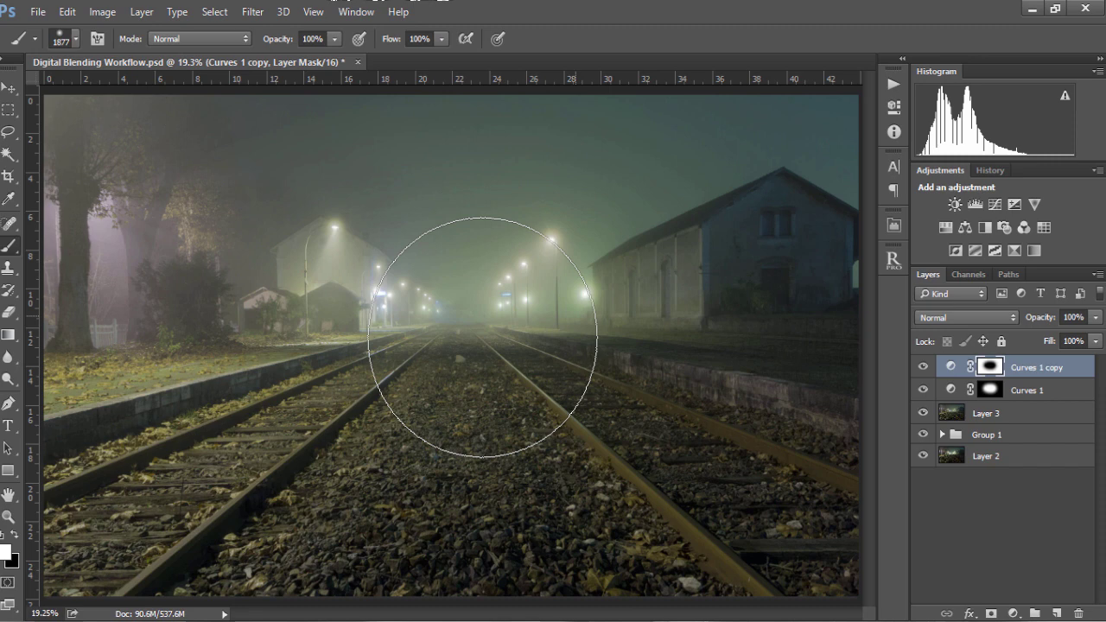
# Lower Curves 1 copy's midpoint from 129 to 117 and add Curves 1 to the selection.
pyautogui.doubleClick(952, 368)
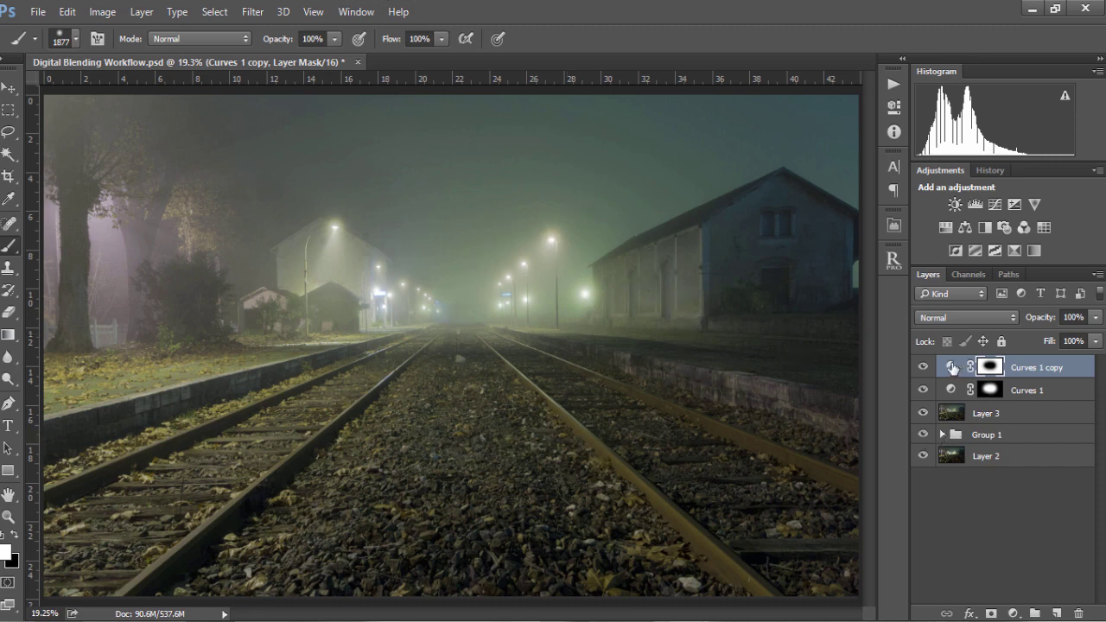
pyautogui.moveTo(790, 212); pyautogui.dragTo(794, 225)
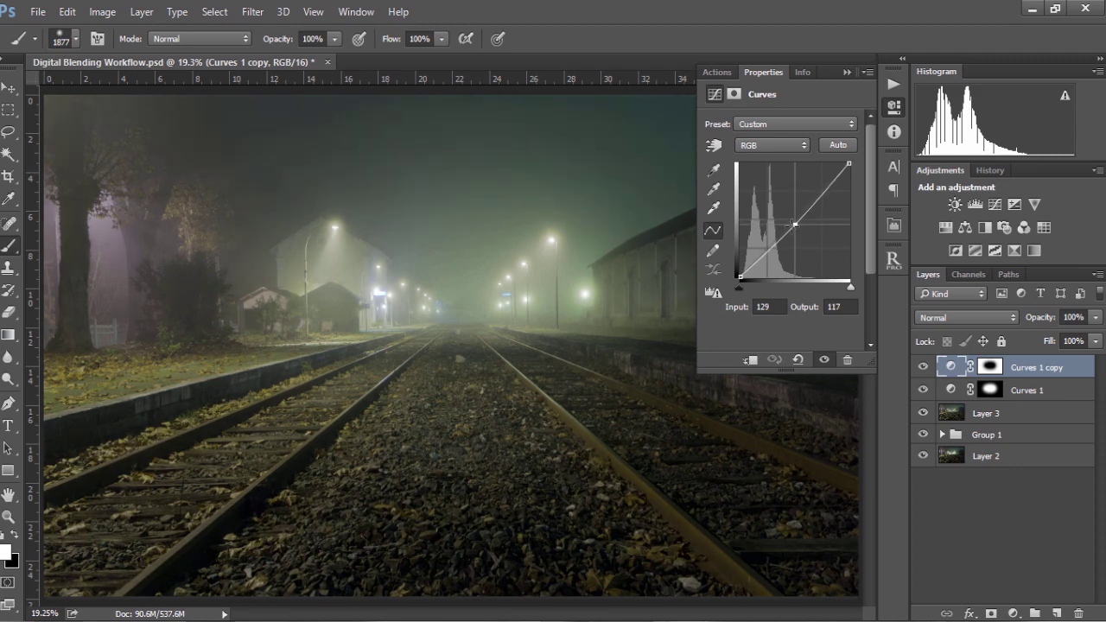
pyautogui.click(989, 367)
pyautogui.keyDown('shift'); pyautogui.click(1019, 390); pyautogui.keyUp('shift')
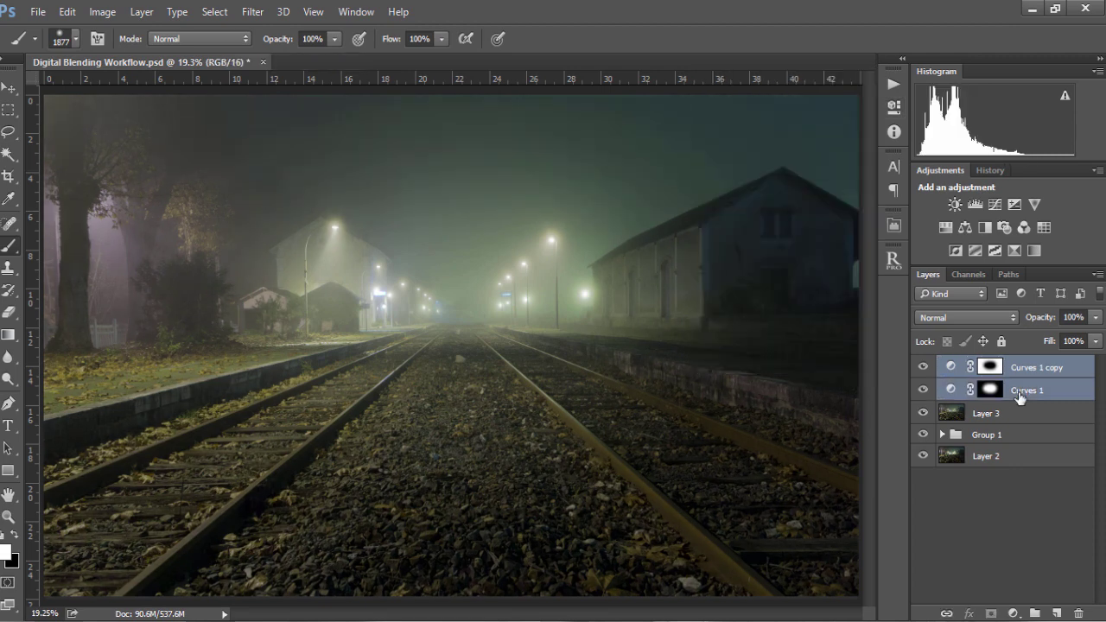
# Group both Curves layers into Group 2 and toggle its visibility to compare before and after.
pyautogui.hotkey('ctrl', 'g')
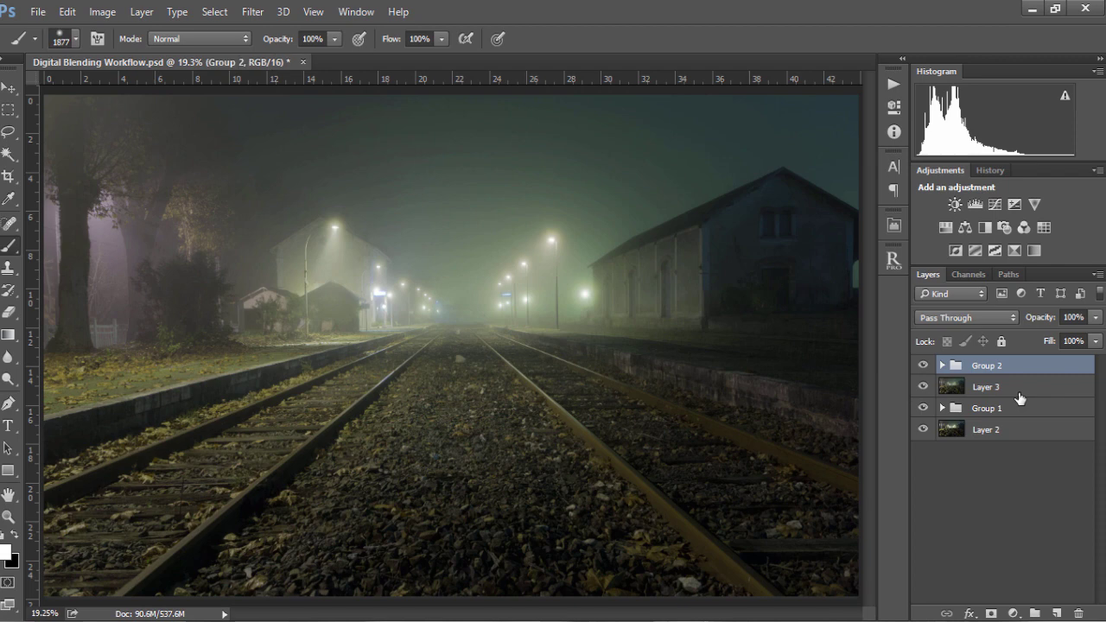
pyautogui.click(921, 366)
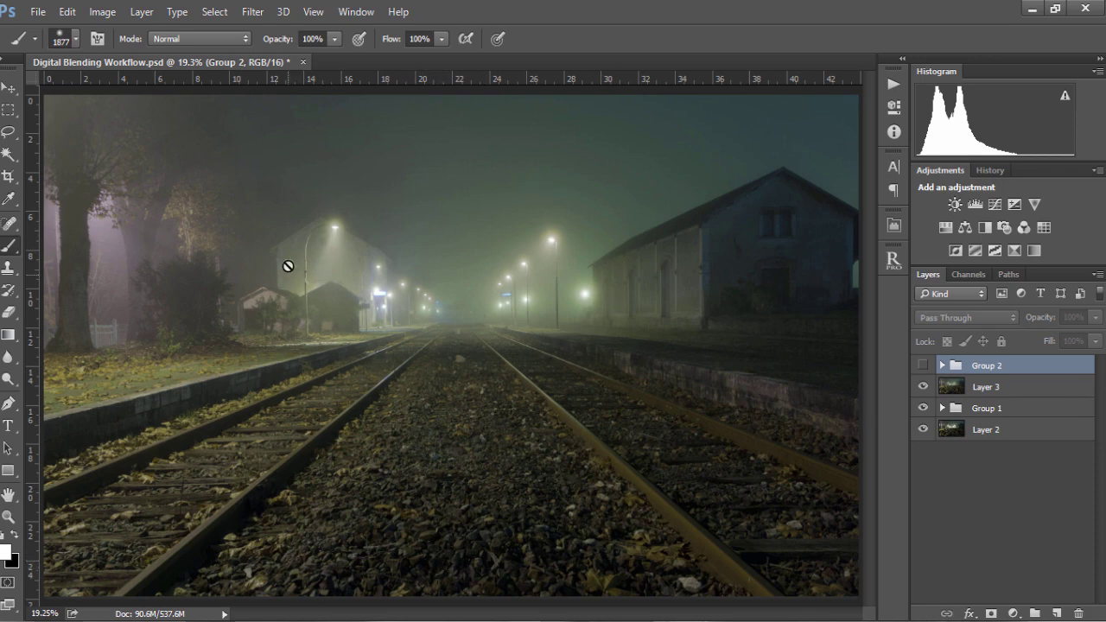
pyautogui.click(923, 365)
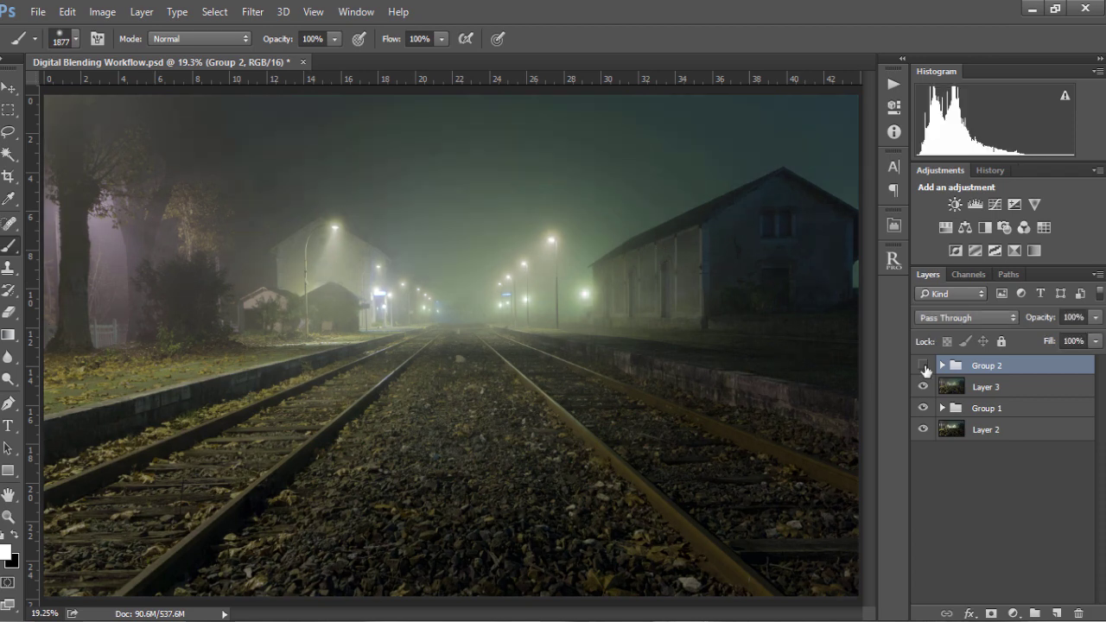
pyautogui.click(923, 365)
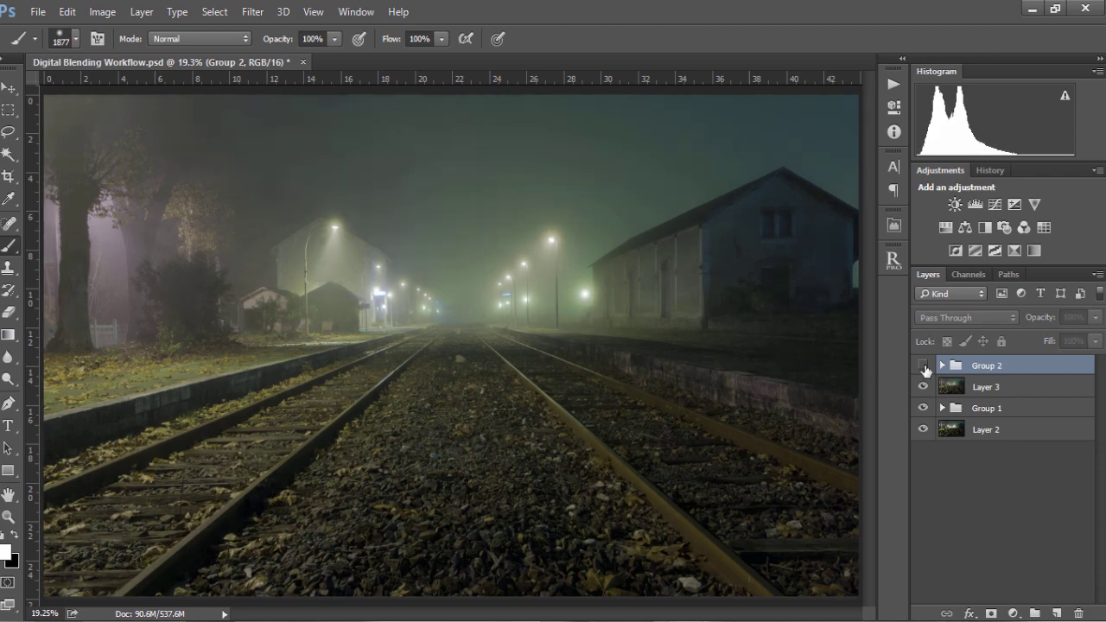
pyautogui.click(923, 366)
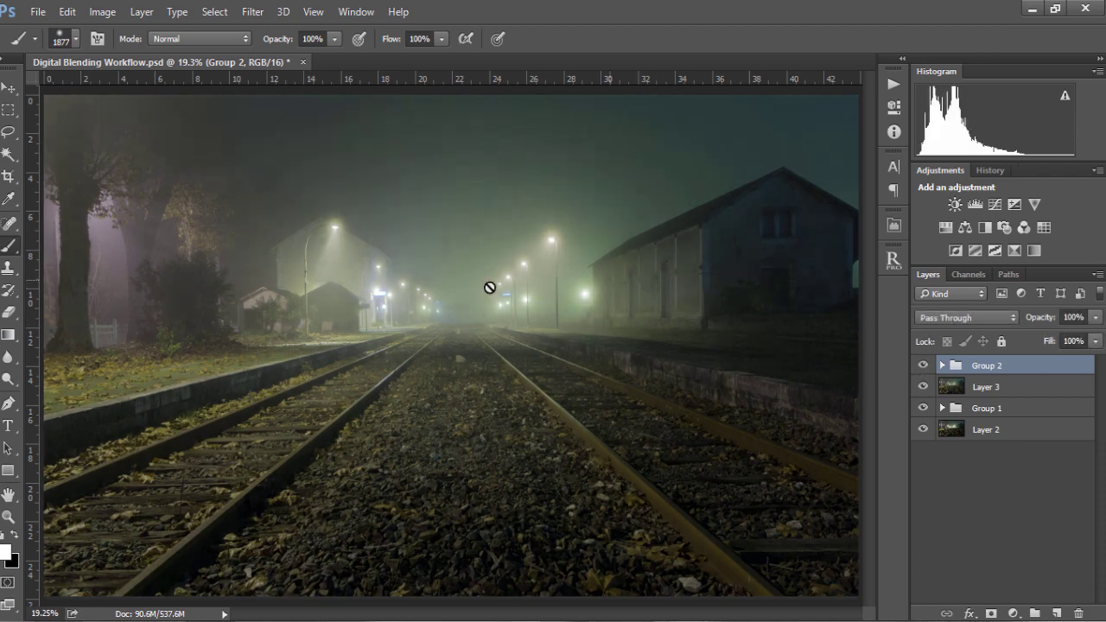
# Pull Curves 1 copy's curve point further down, from 123 to 96.
pyautogui.click(942, 366)
pyautogui.click(964, 386)
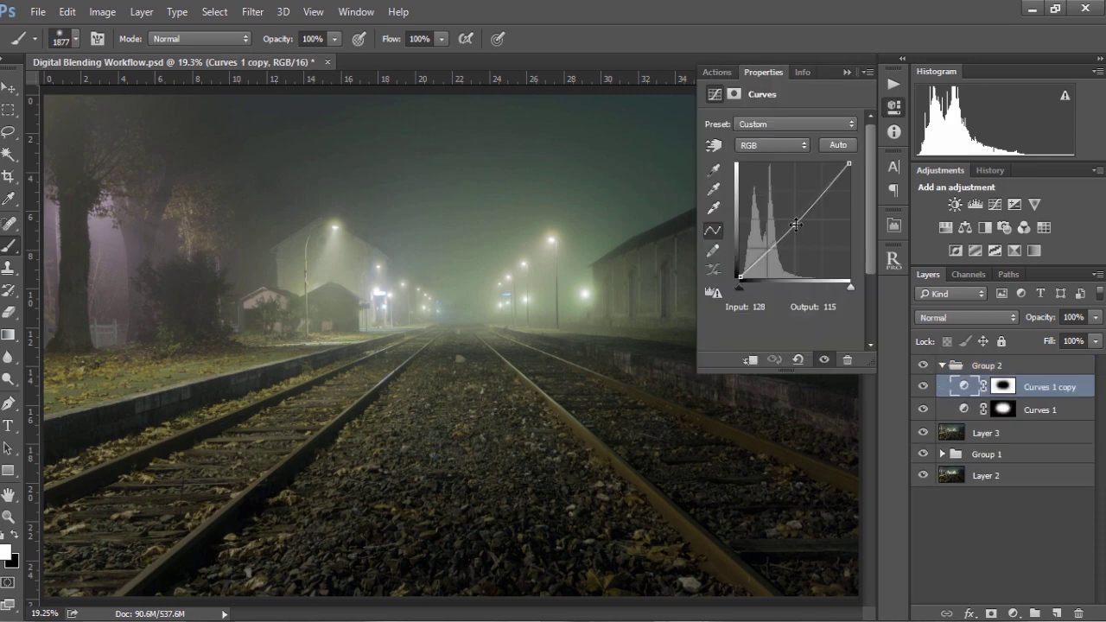
pyautogui.moveTo(795, 225); pyautogui.dragTo(792, 233)
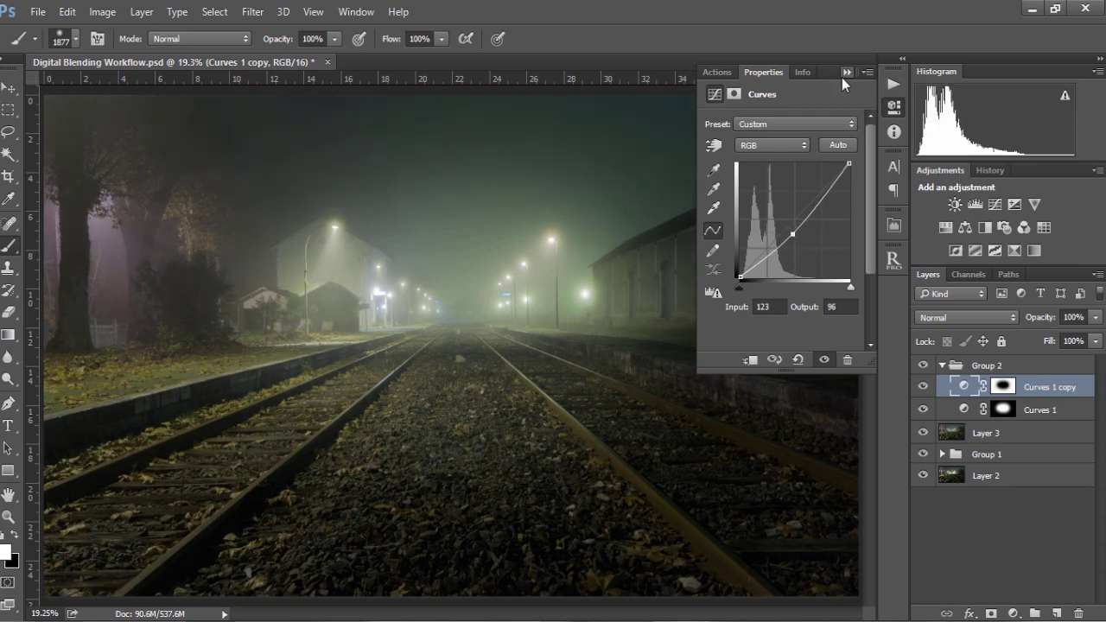
pyautogui.click(845, 73)
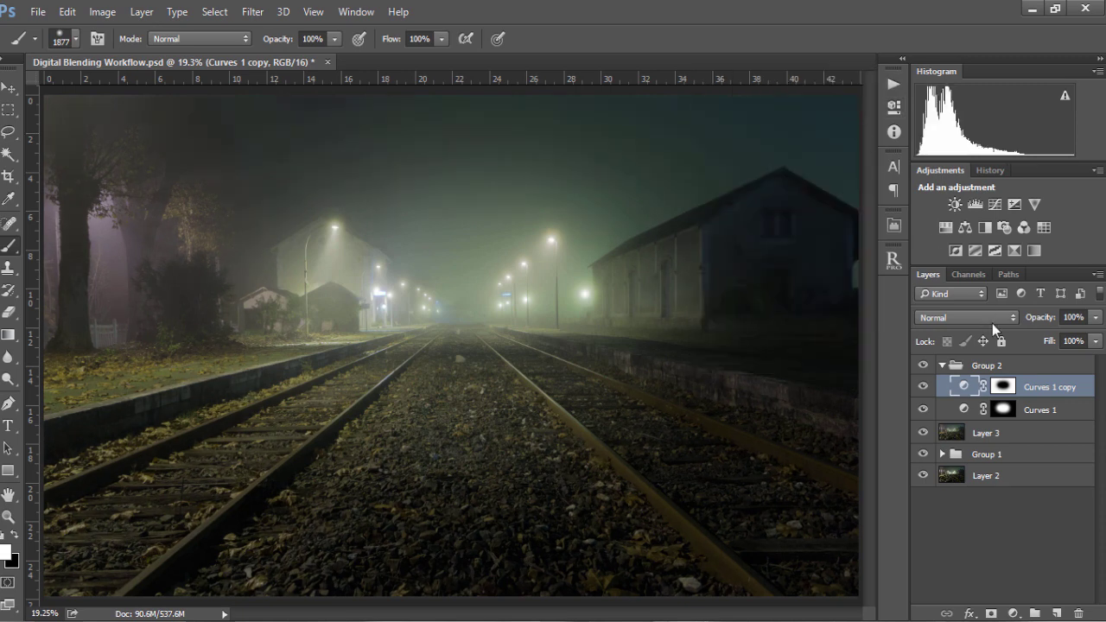
# Reduce Curves 1 to 58% opacity and toggle Group 2 to compare the vignette.
pyautogui.click(1030, 409)
pyautogui.moveTo(1046, 320); pyautogui.dragTo(1002, 319)
pyautogui.click(921, 366)
pyautogui.click(921, 367)
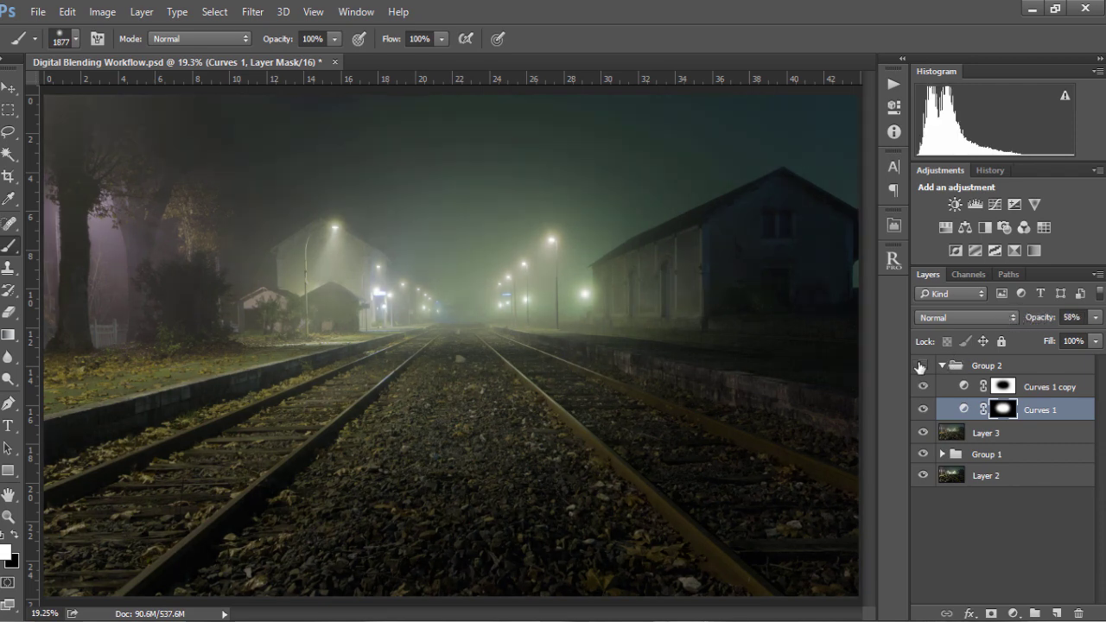
pyautogui.click(921, 366)
pyautogui.click(921, 366)
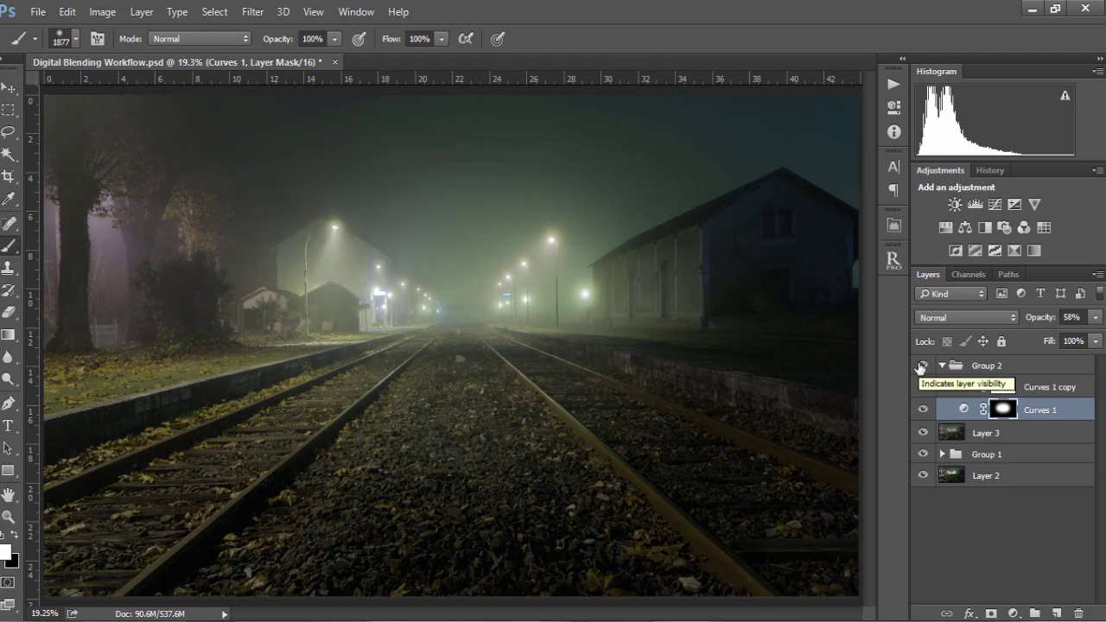
# Switch to the Move tool with V.
pyautogui.press('v')
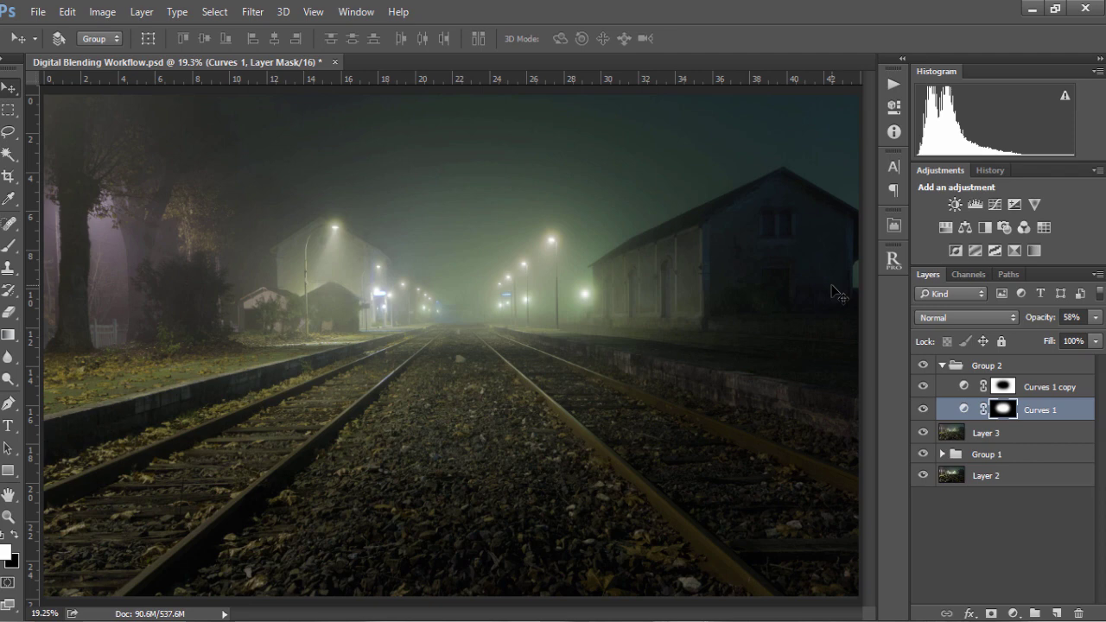
# View the Curves 1 mask alone and add 12% Uniform noise to it.
pyautogui.keyDown('alt'); pyautogui.click(1004, 412); pyautogui.keyUp('alt')
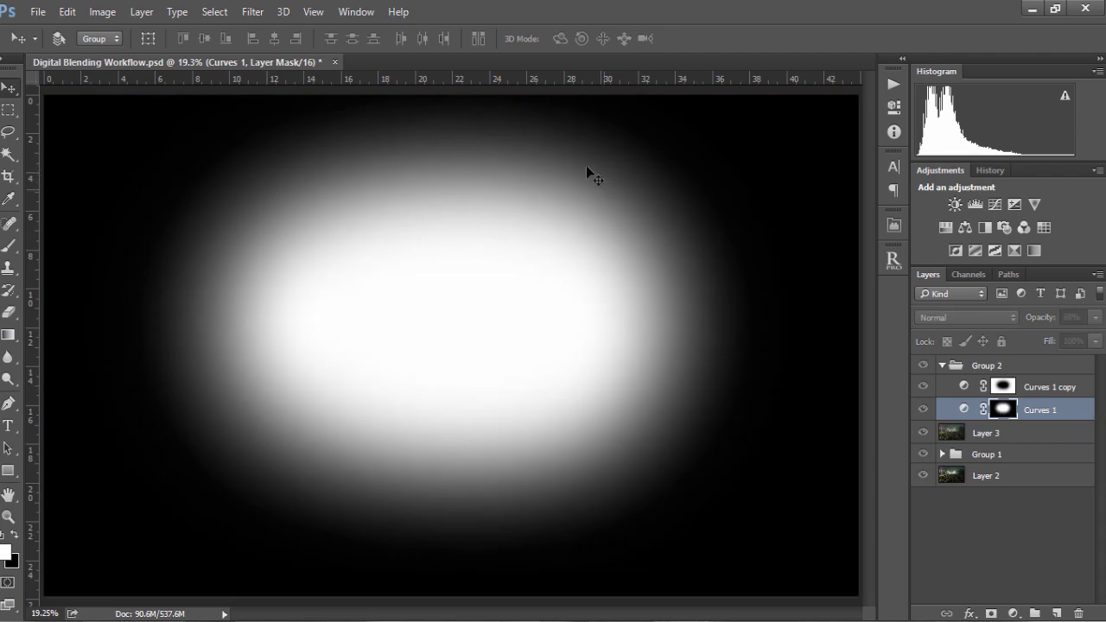
pyautogui.click(253, 12)
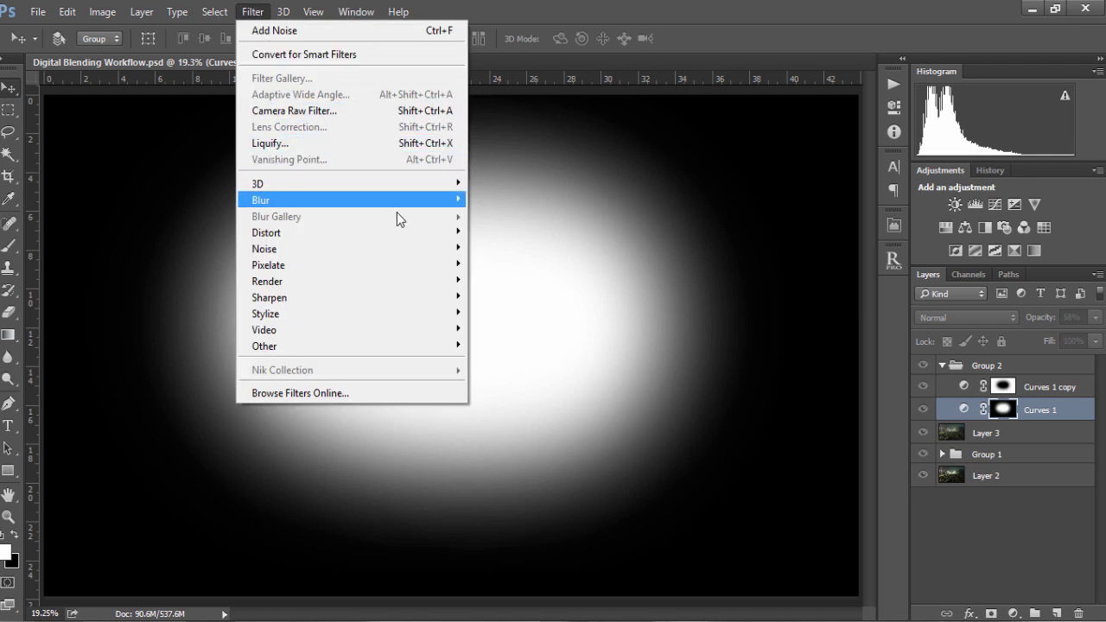
pyautogui.click(488, 253)
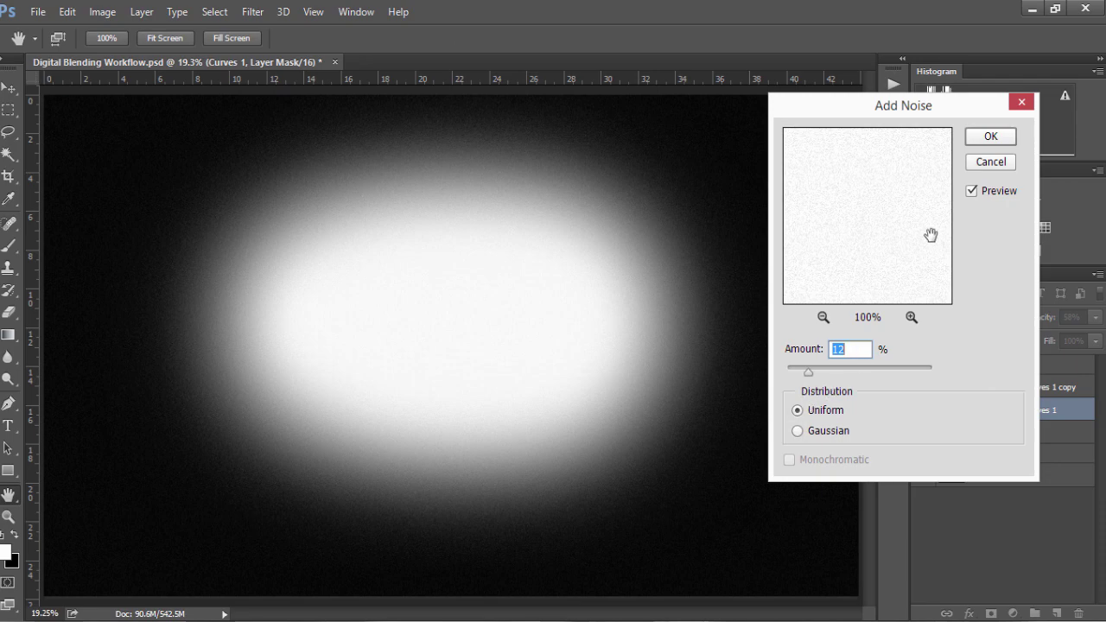
pyautogui.click(983, 141)
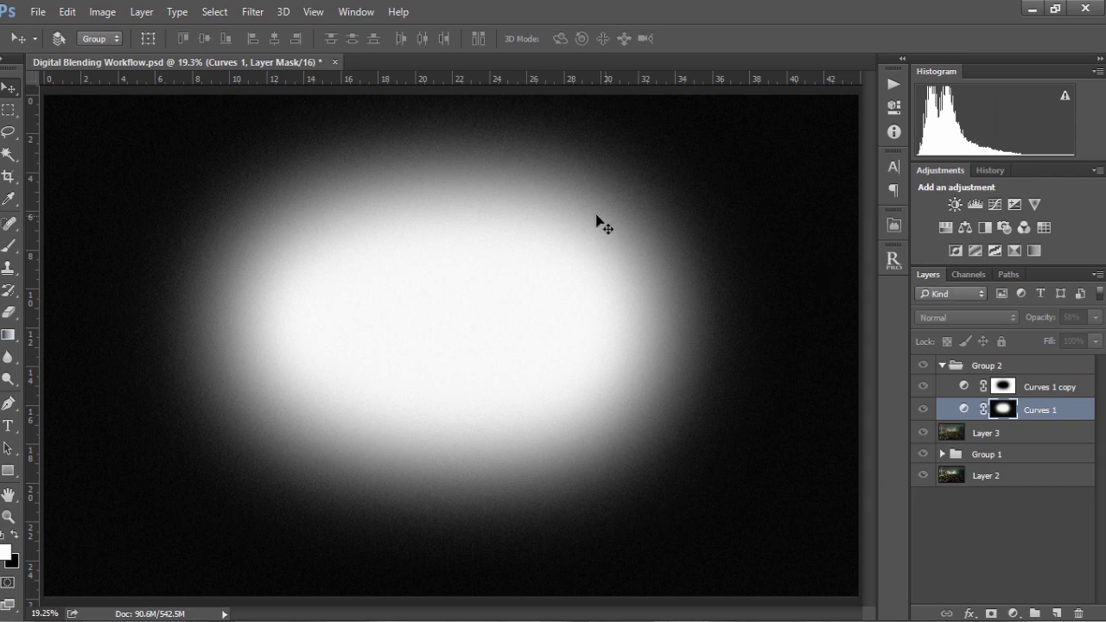
# Add 12% noise to the isolated Curves 1 copy mask, then reselect Group 2 for the full composite.
pyautogui.keyDown('alt'); pyautogui.click(1000, 387); pyautogui.keyUp('alt')
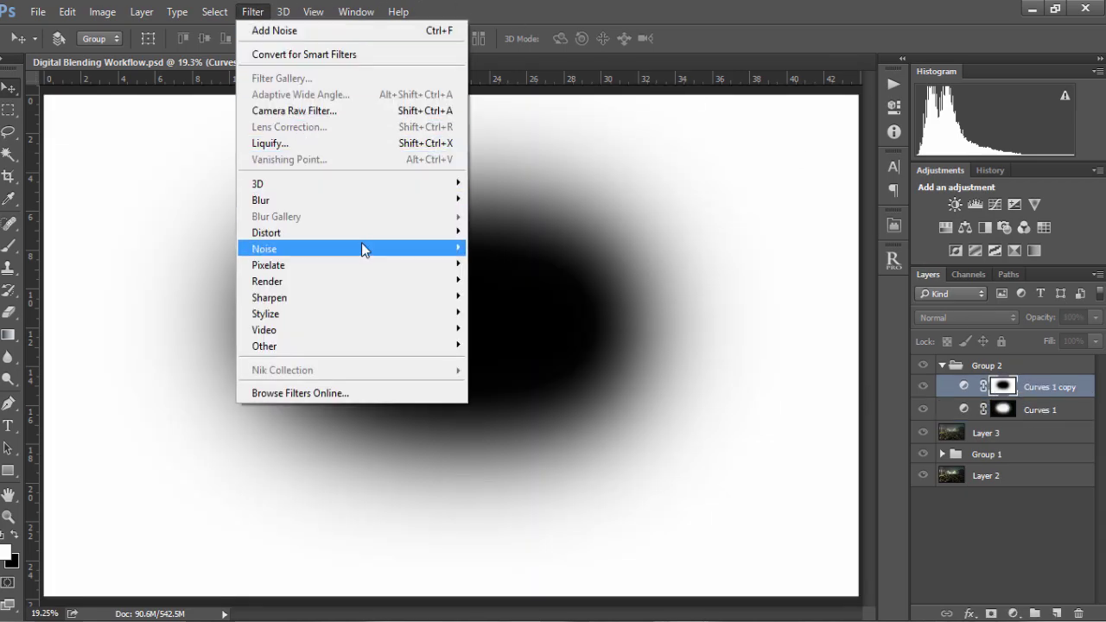
pyautogui.moveTo(362, 246)
pyautogui.click(490, 243)
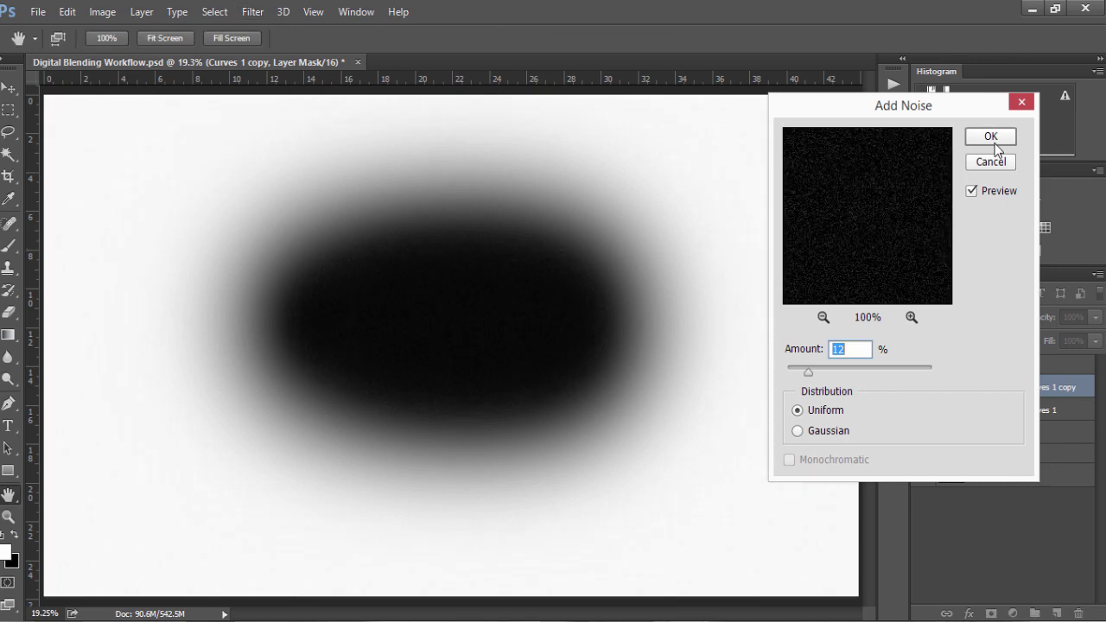
pyautogui.click(994, 141)
pyautogui.click(982, 367)
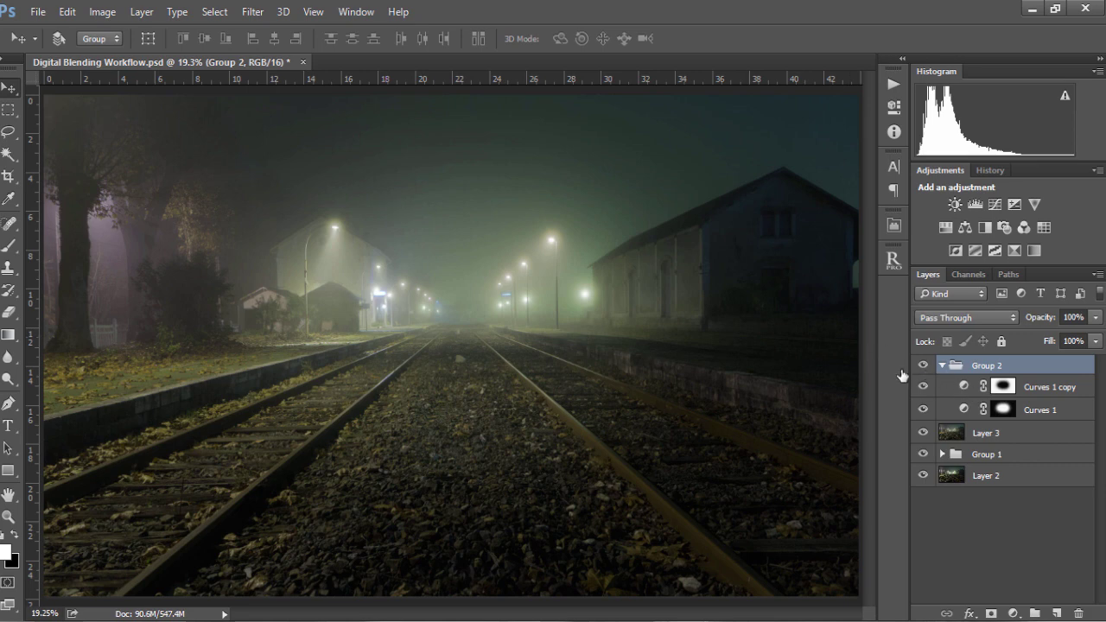
# Compare Group 2's vignette on and off, then drag its masks slightly left over the tracks.
pyautogui.click(922, 364)
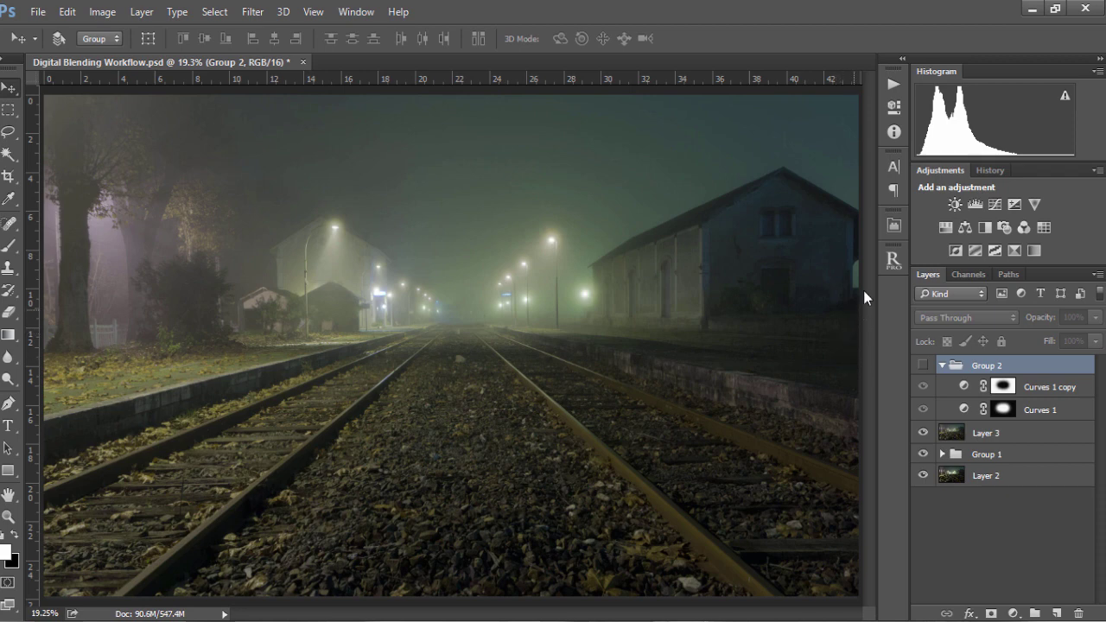
pyautogui.click(923, 365)
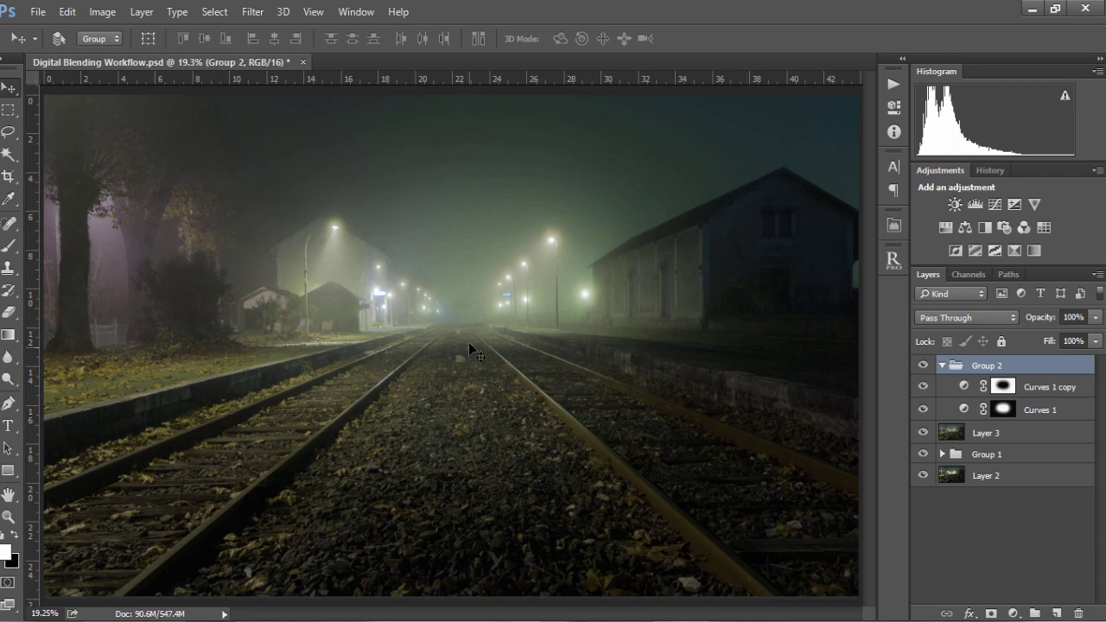
pyautogui.moveTo(467, 345)
pyautogui.mouseDown()
pyautogui.moveTo(458, 328)
pyautogui.moveTo(303, 234)
pyautogui.moveTo(244, 417)
pyautogui.moveTo(553, 380)
pyautogui.moveTo(420, 328)
pyautogui.moveTo(514, 389)
pyautogui.moveTo(464, 323)
pyautogui.moveTo(436, 338)
pyautogui.moveTo(509, 324)
pyautogui.moveTo(475, 337)
pyautogui.mouseUp()
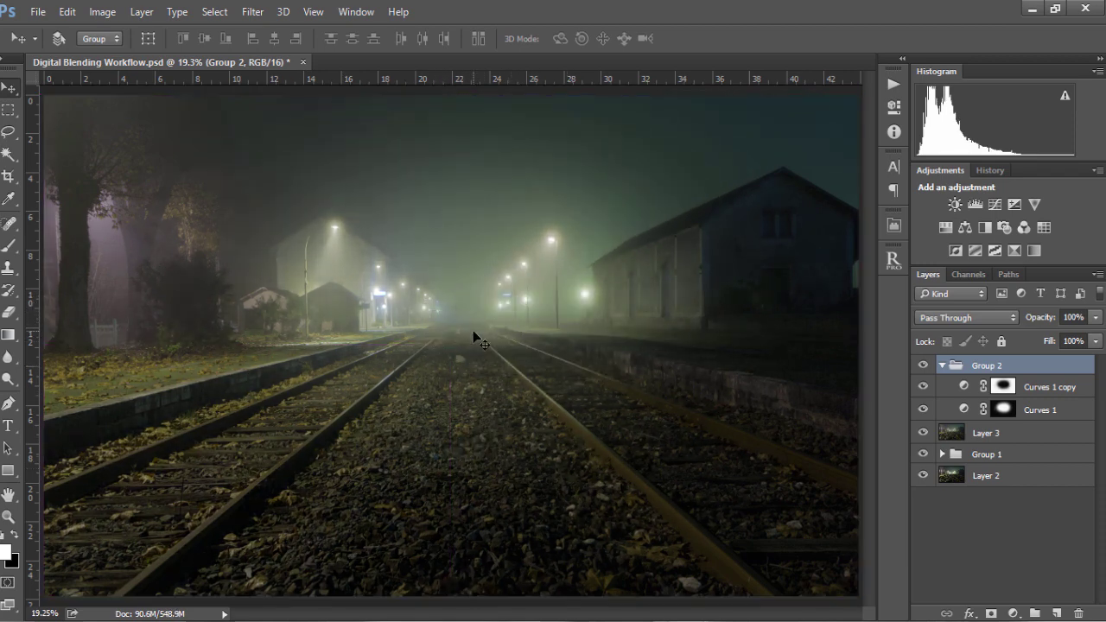